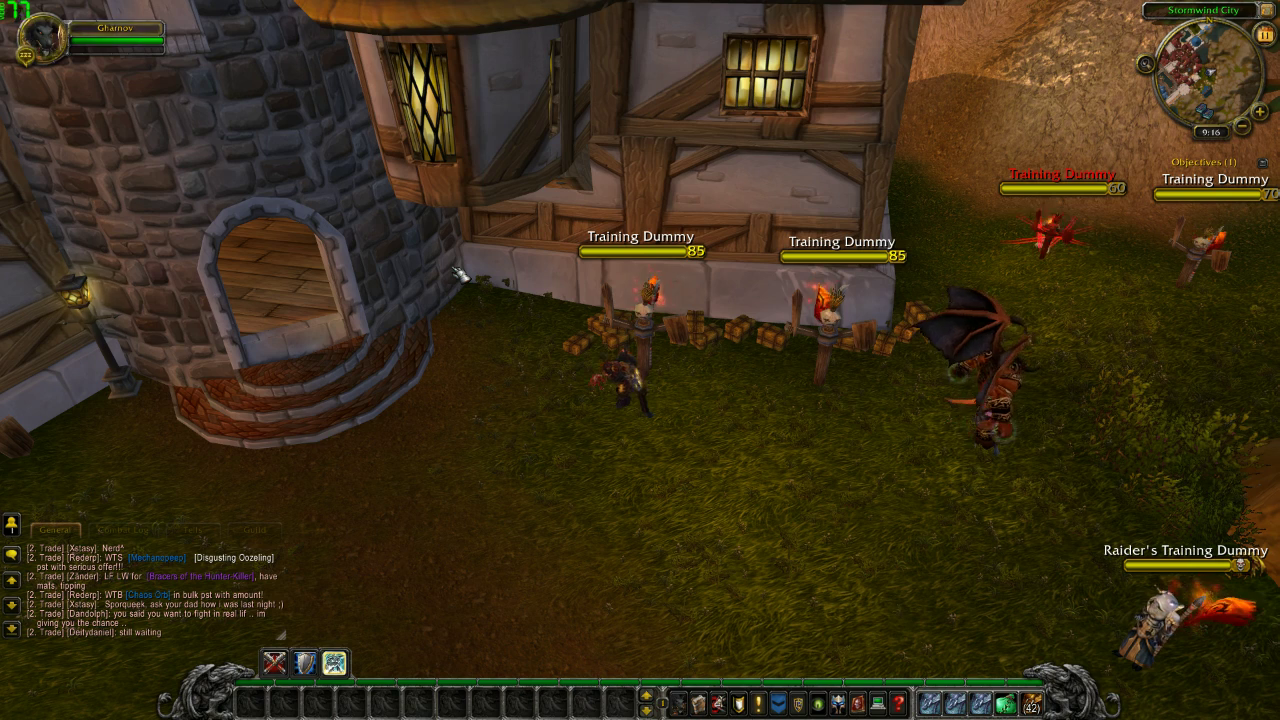
# Attack a level 85 Training Dummy in Stormwind City to view the damage numbers' font, and clear the target.
pyautogui.moveTo(640, 300); pyautogui.dragTo(955, 300)
pyautogui.press('w')
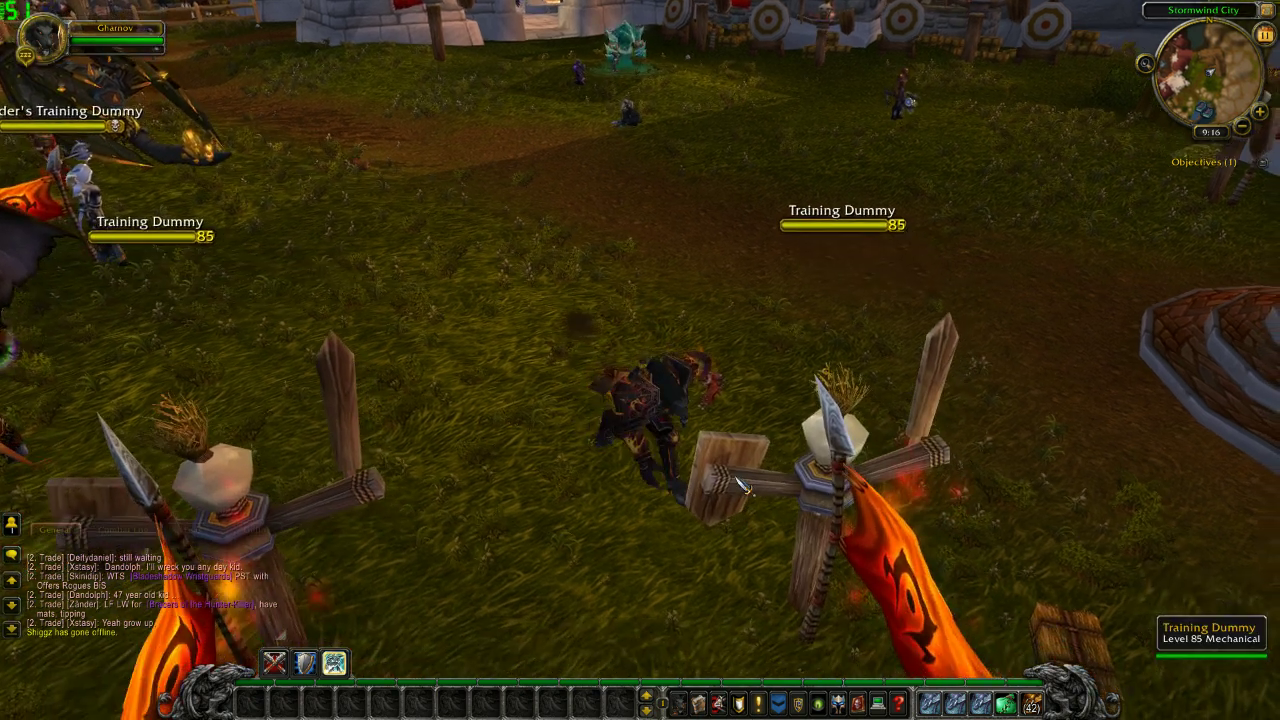
pyautogui.click(743, 486)
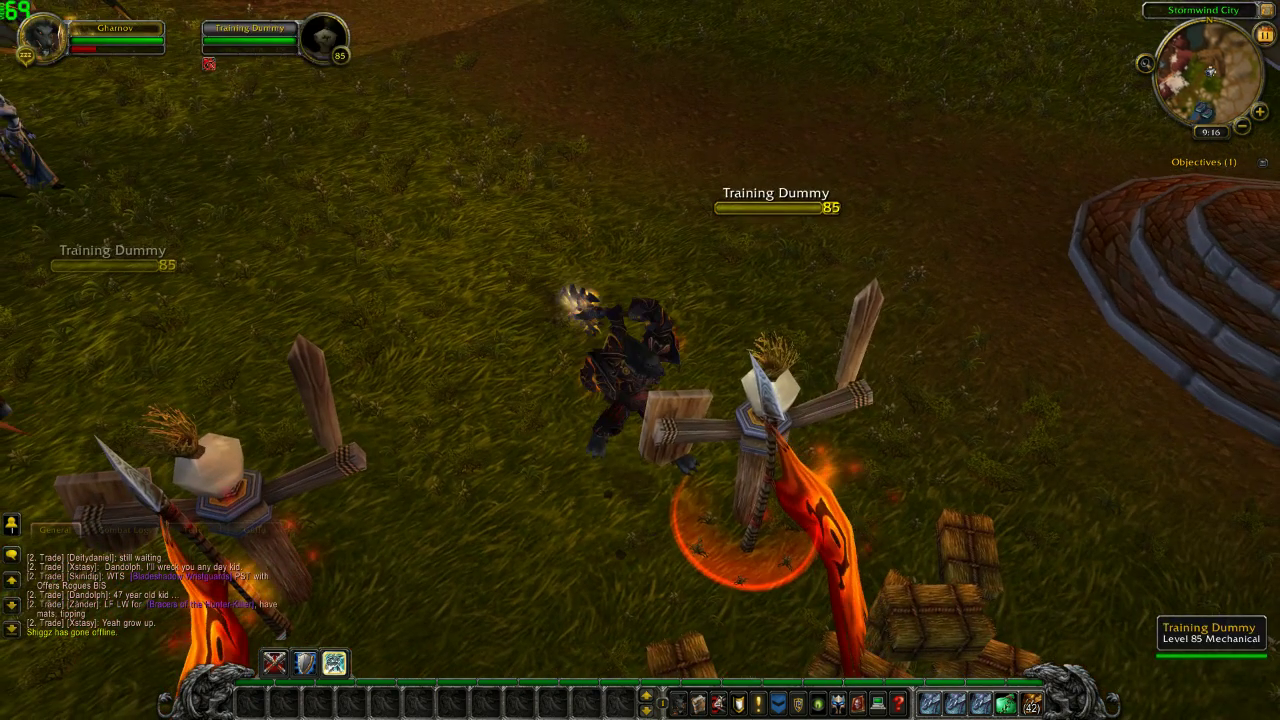
pyautogui.moveTo(780, 482); pyautogui.dragTo(695, 484)
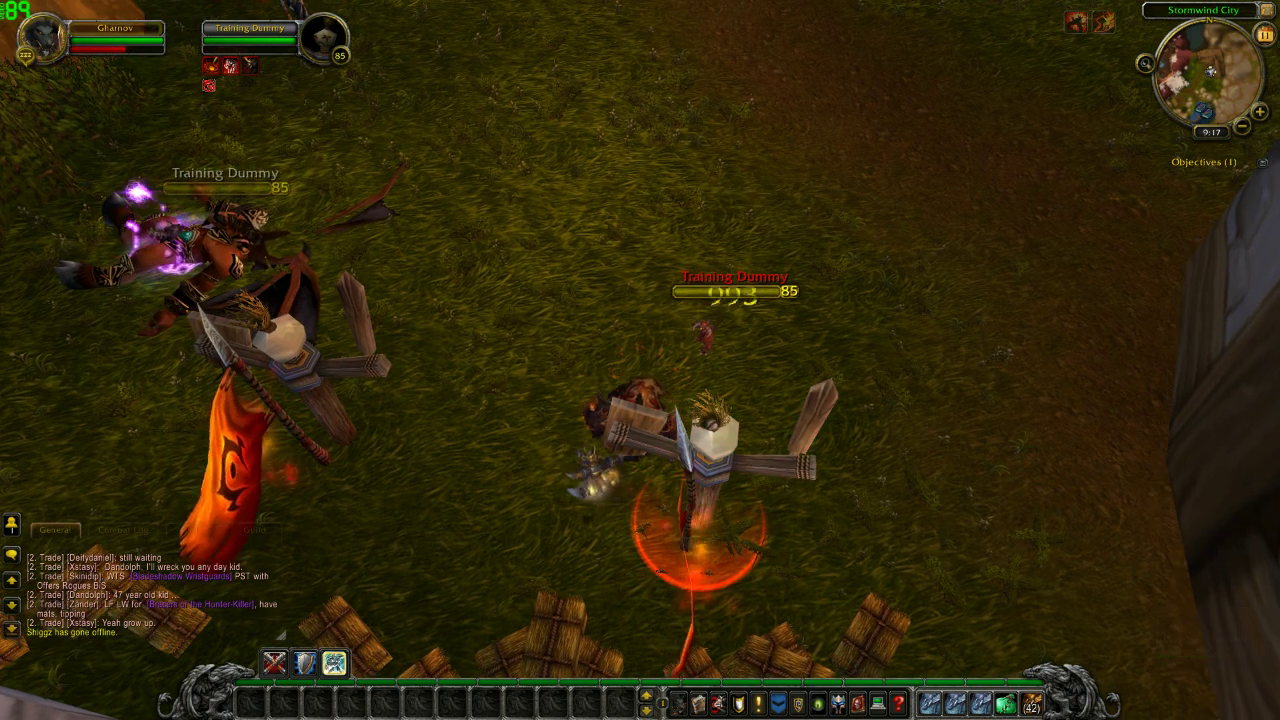
pyautogui.moveTo(936, 440); pyautogui.dragTo(938, 422)
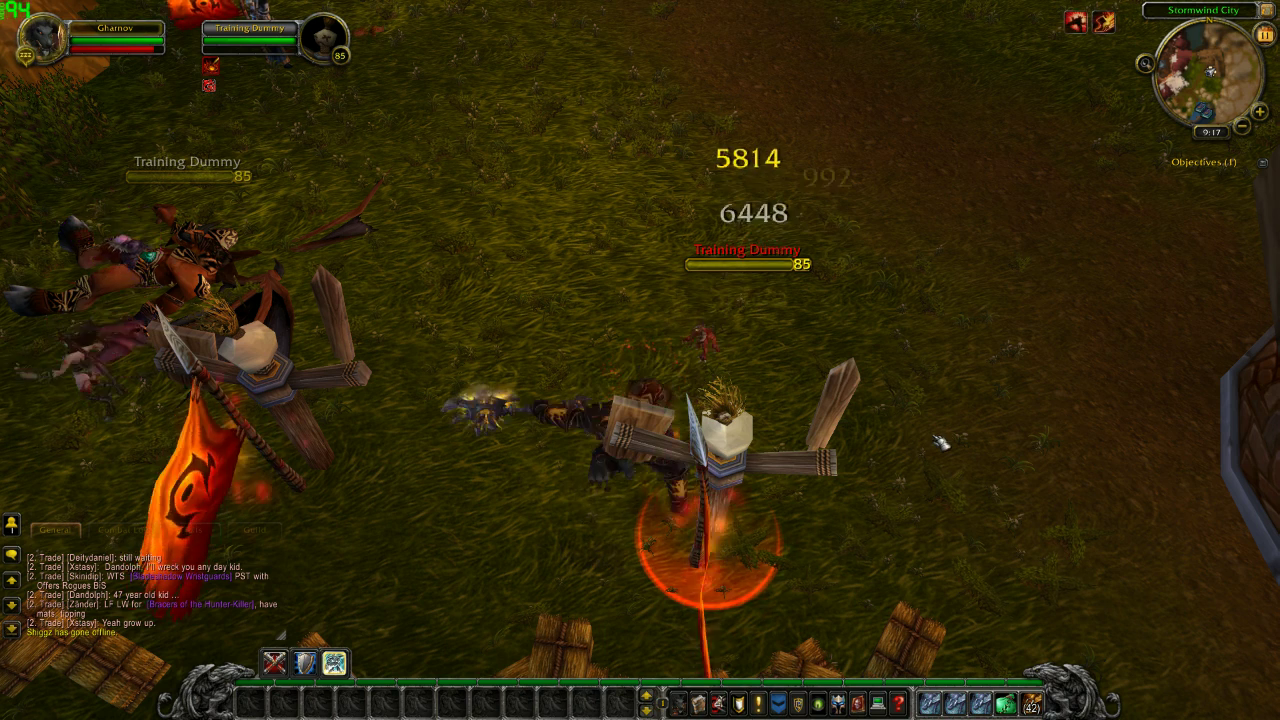
pyautogui.click(942, 443)
pyautogui.press('w')
pyautogui.moveTo(980, 477); pyautogui.dragTo(980, 430)
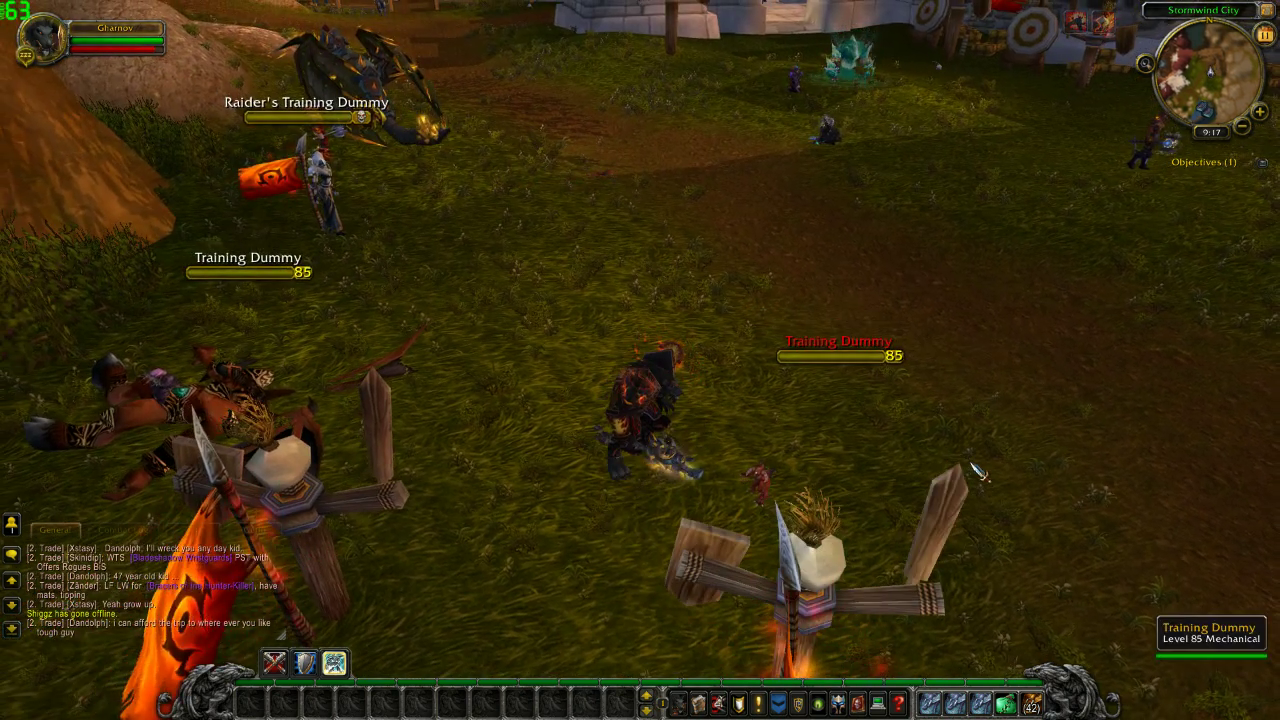
pyautogui.click(892, 253)
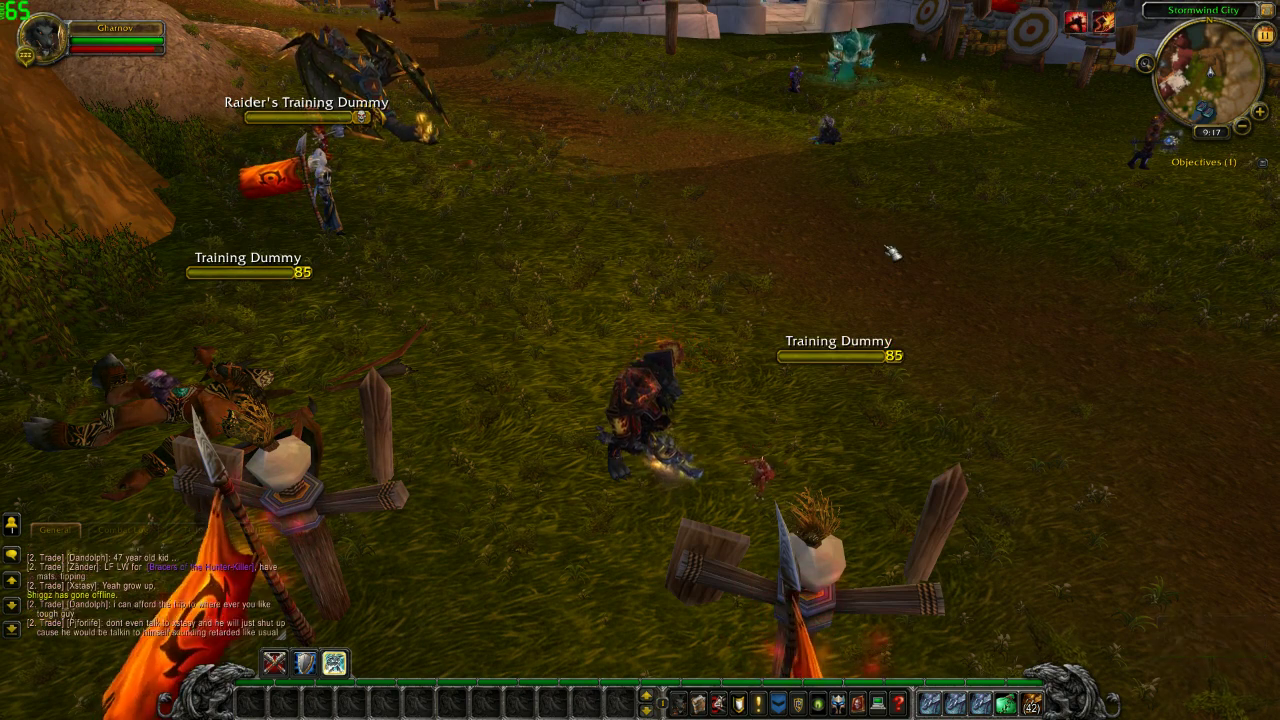
pyautogui.press('Escape')
pyautogui.press('Escape')
# Switch to Firefox and view the Nice Damage (font) addon page on WoWInterface.
pyautogui.hotkey('alt', 'Tab')
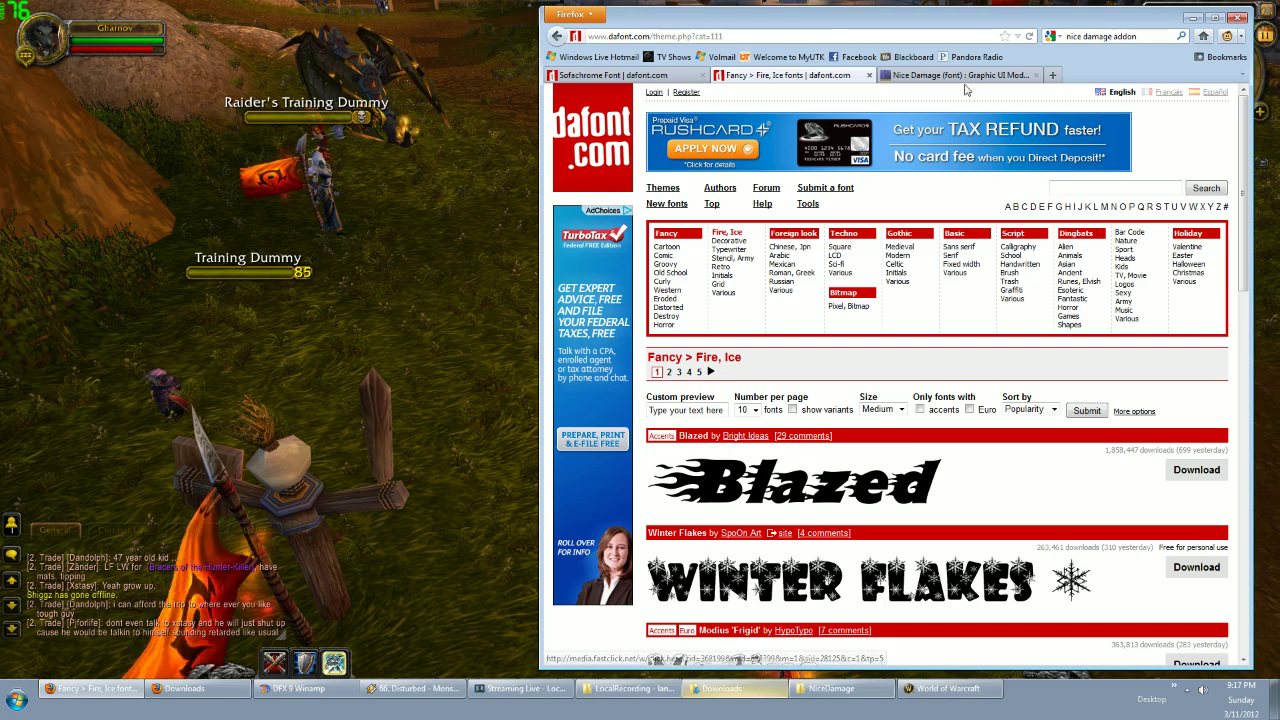
pyautogui.click(963, 76)
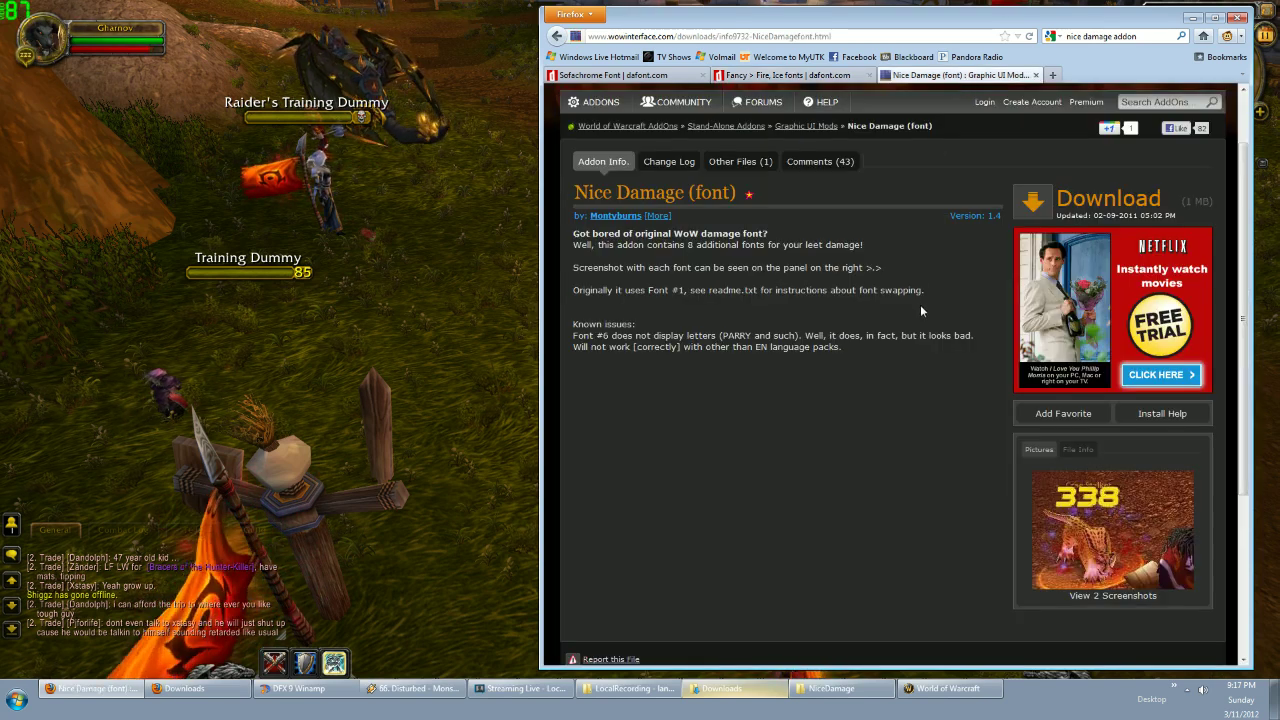
pyautogui.scroll(2, 881, 345)
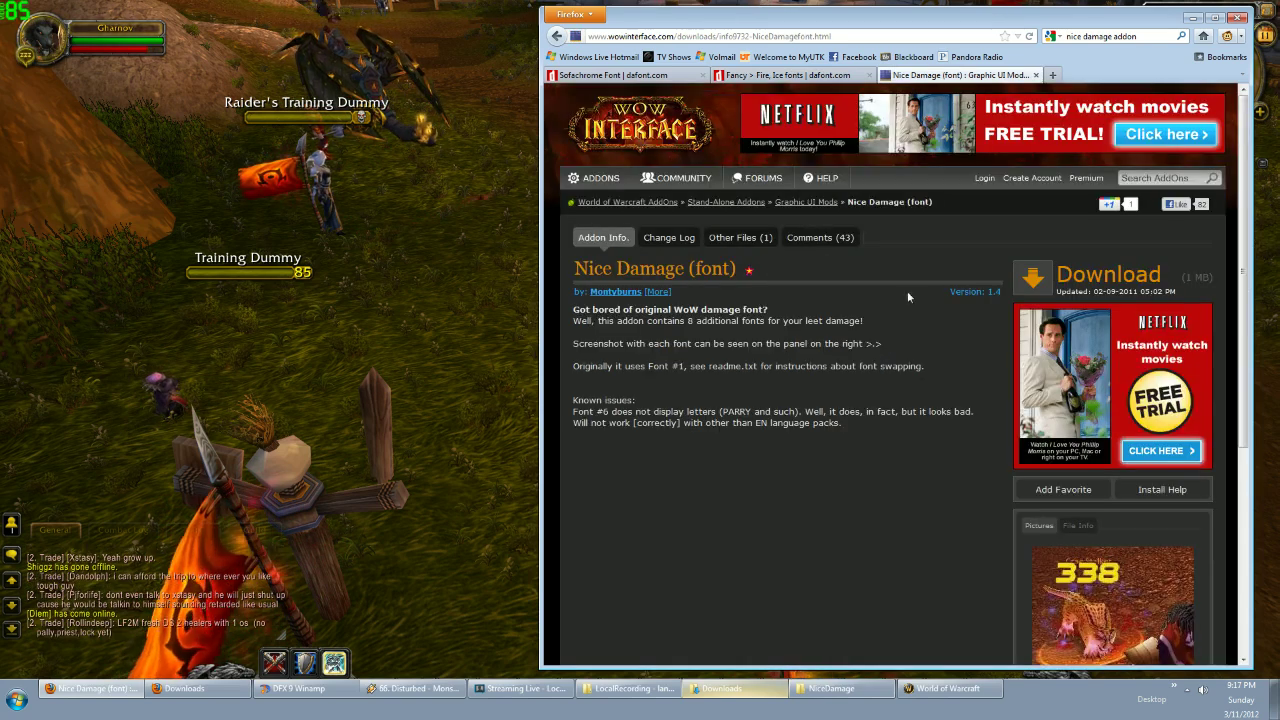
# Search the web for "nice damage" in a new tab, open its WoWInterface addon page, and close both Nice Damage tabs.
pyautogui.click(1055, 76)
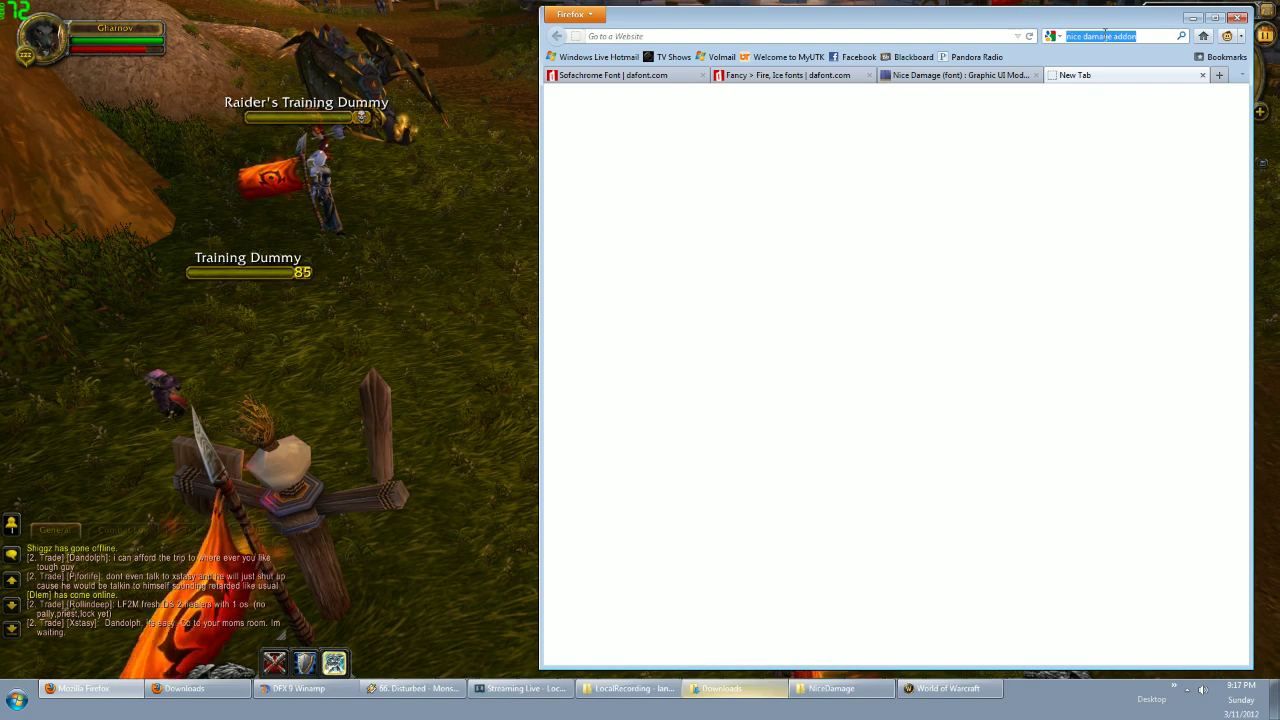
pyautogui.write('nice damage')
pyautogui.press('Return')
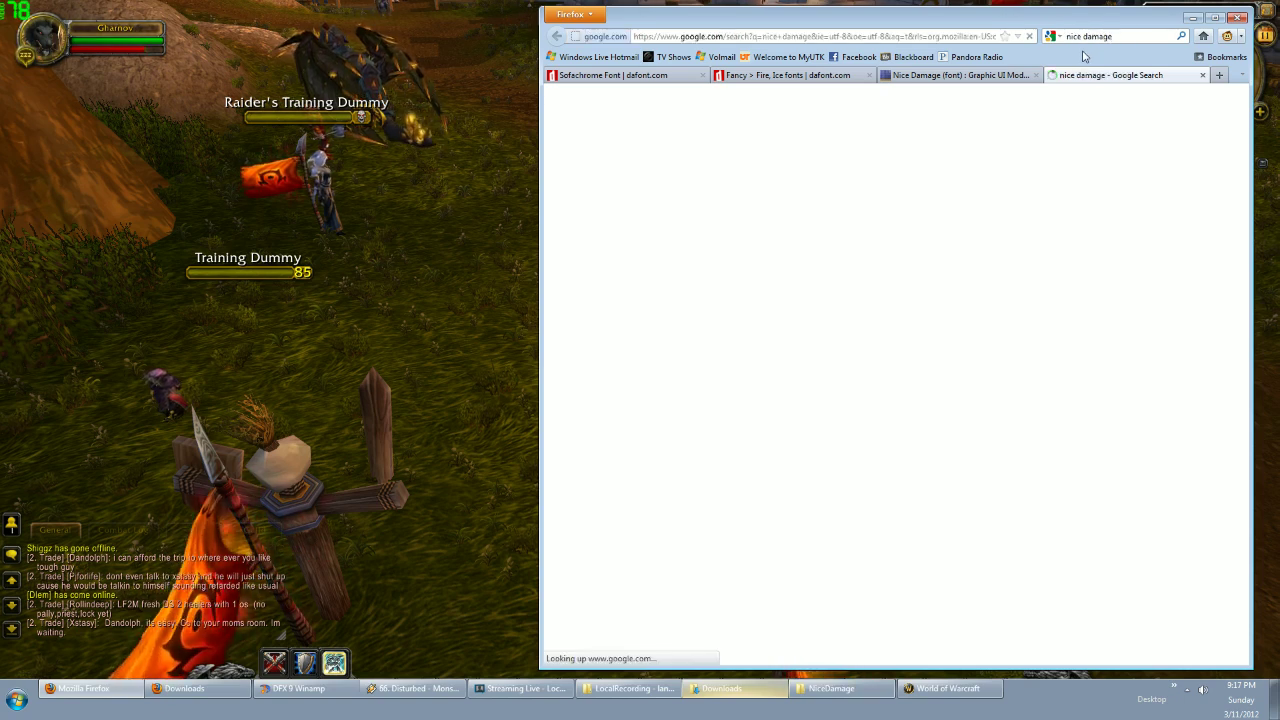
pyautogui.click(868, 216)
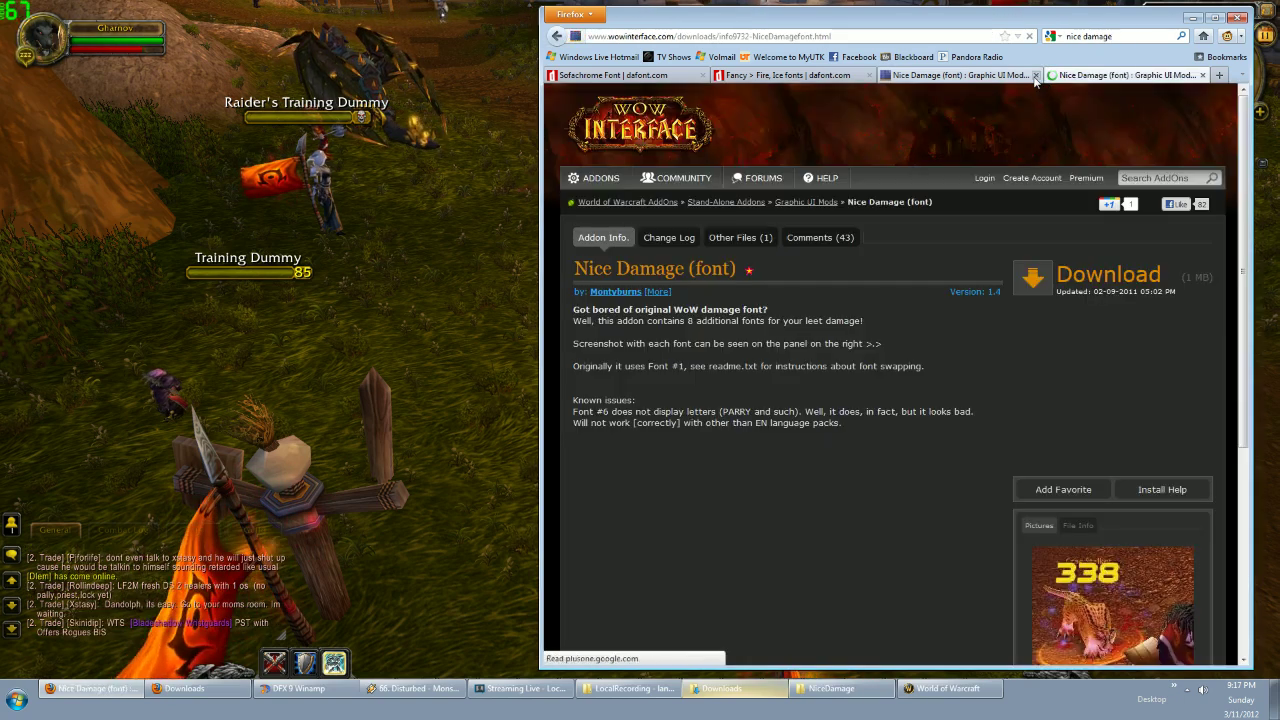
pyautogui.click(1036, 76)
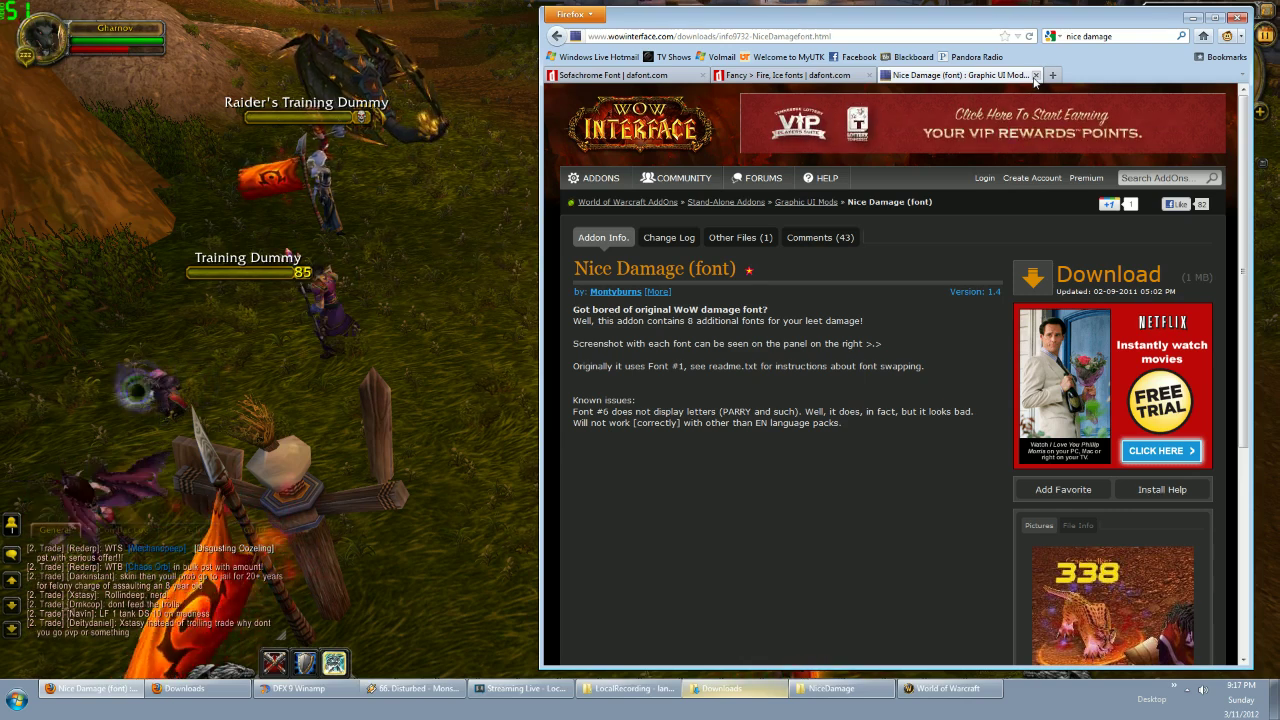
pyautogui.click(1036, 76)
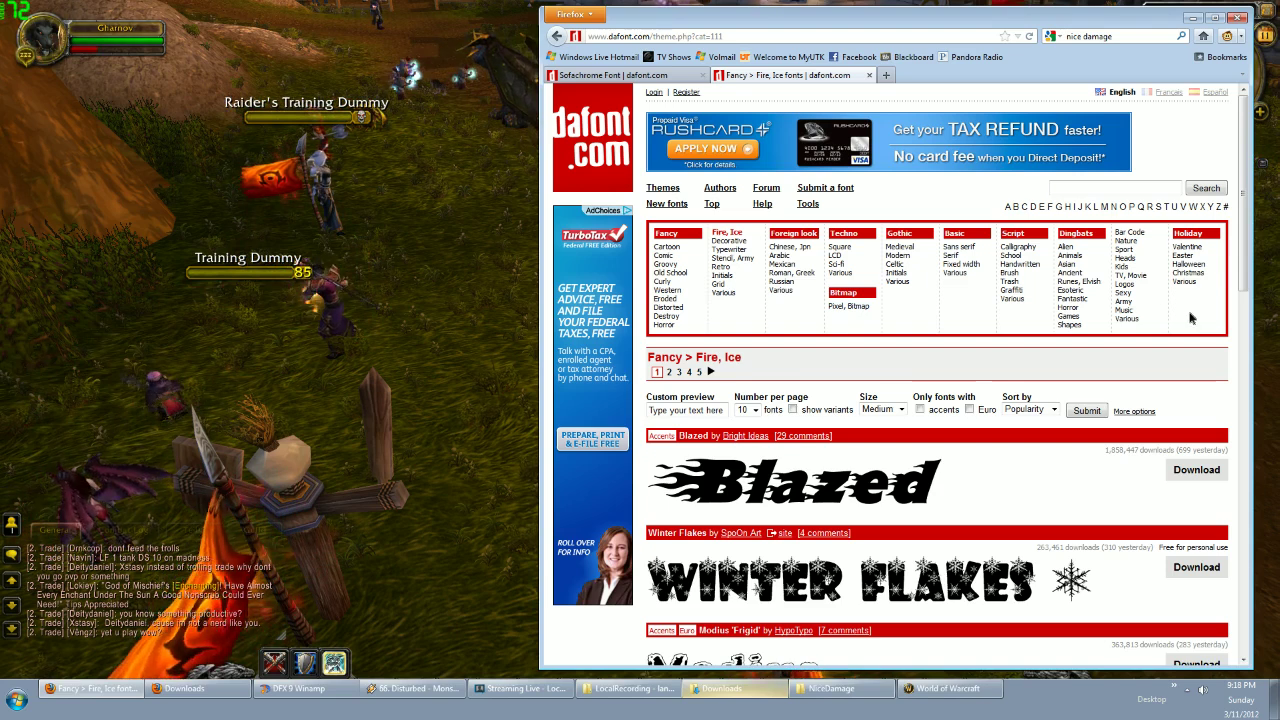
# Browse the fonts in dafont's Dingbats > TV, Movie category.
pyautogui.click(1144, 276)
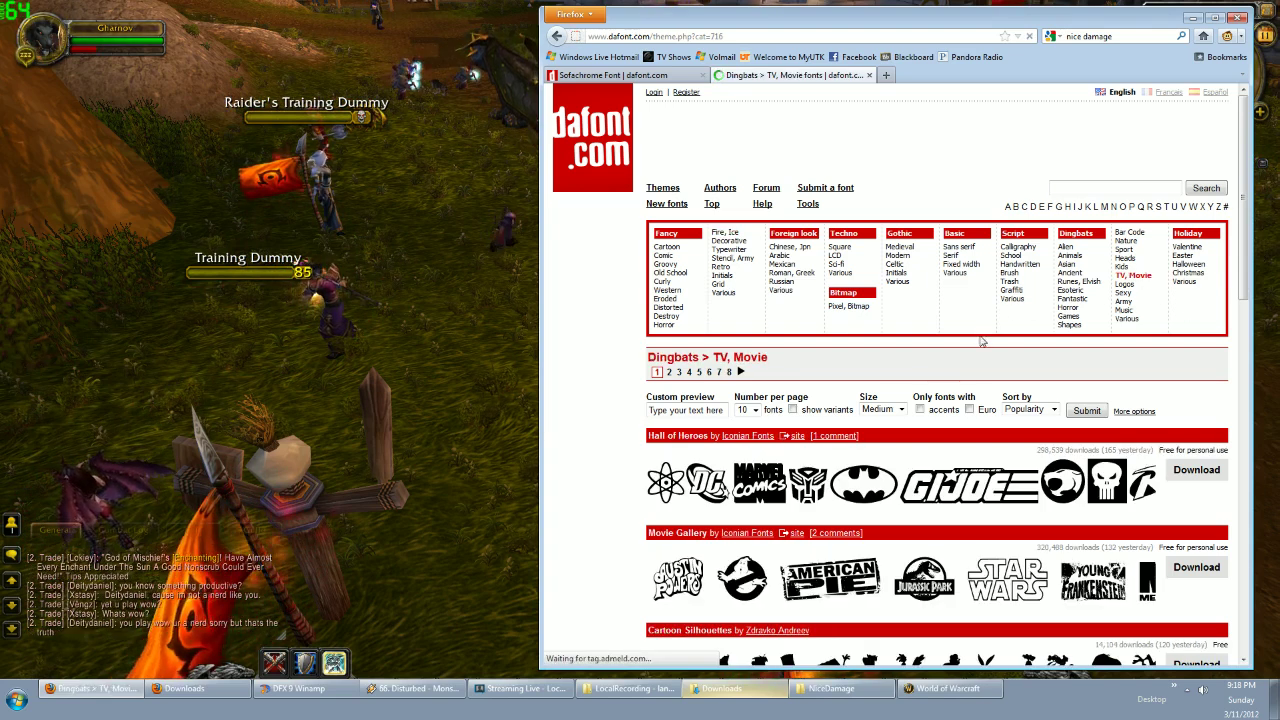
pyautogui.scroll(-5, 980, 341)
pyautogui.scroll(-5, 980, 341)
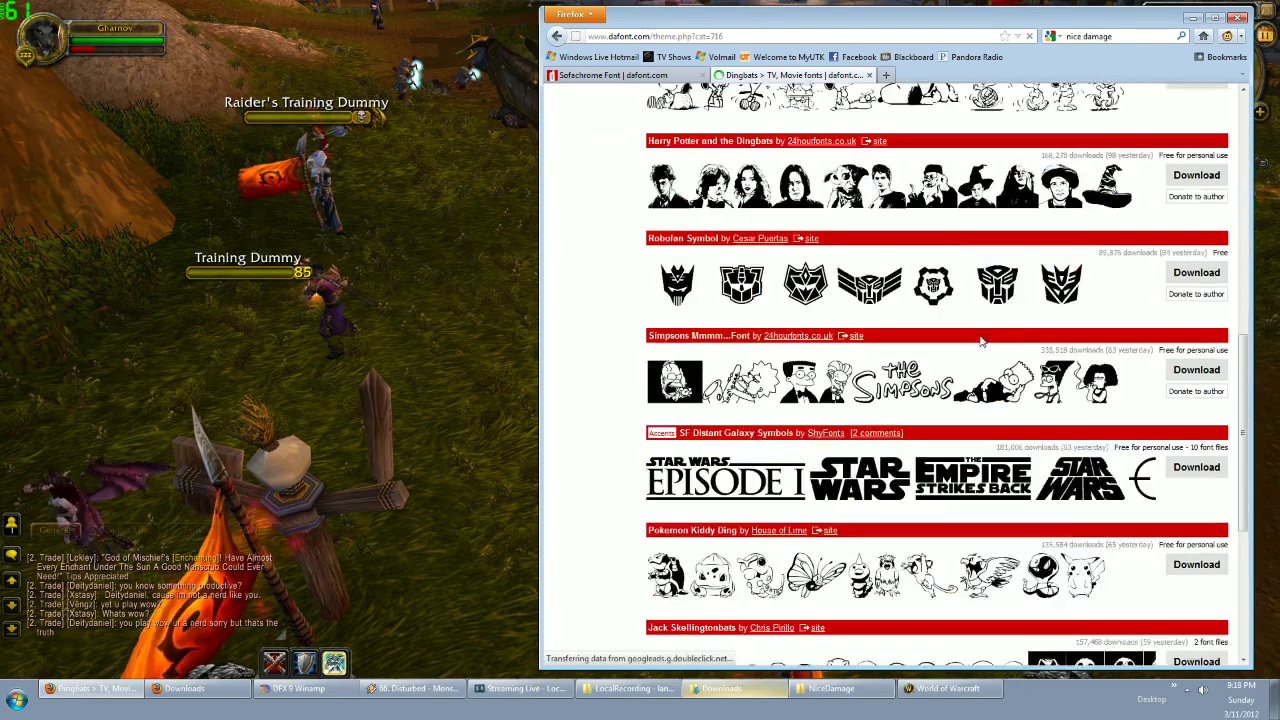
pyautogui.scroll(10, 982, 337)
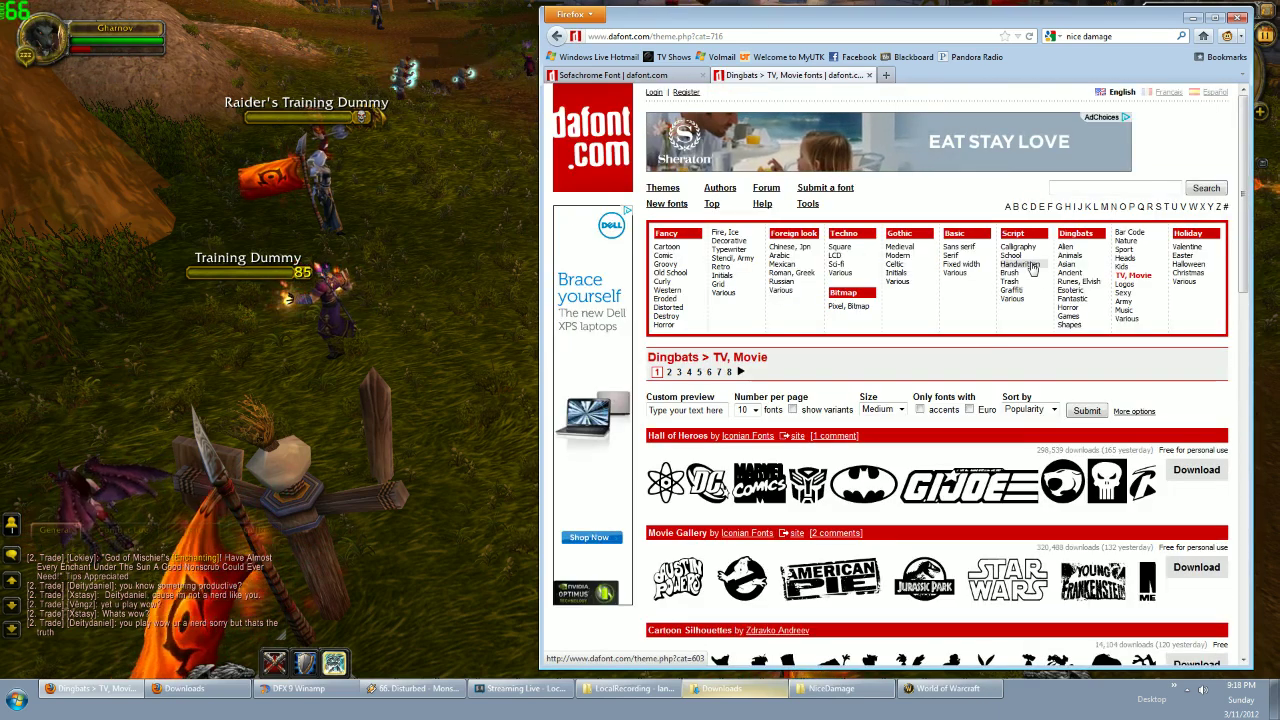
# Examine the font previews on the first page of dafont's Techno > Sci-fi category.
pyautogui.click(836, 264)
pyautogui.scroll(-3, 1032, 367)
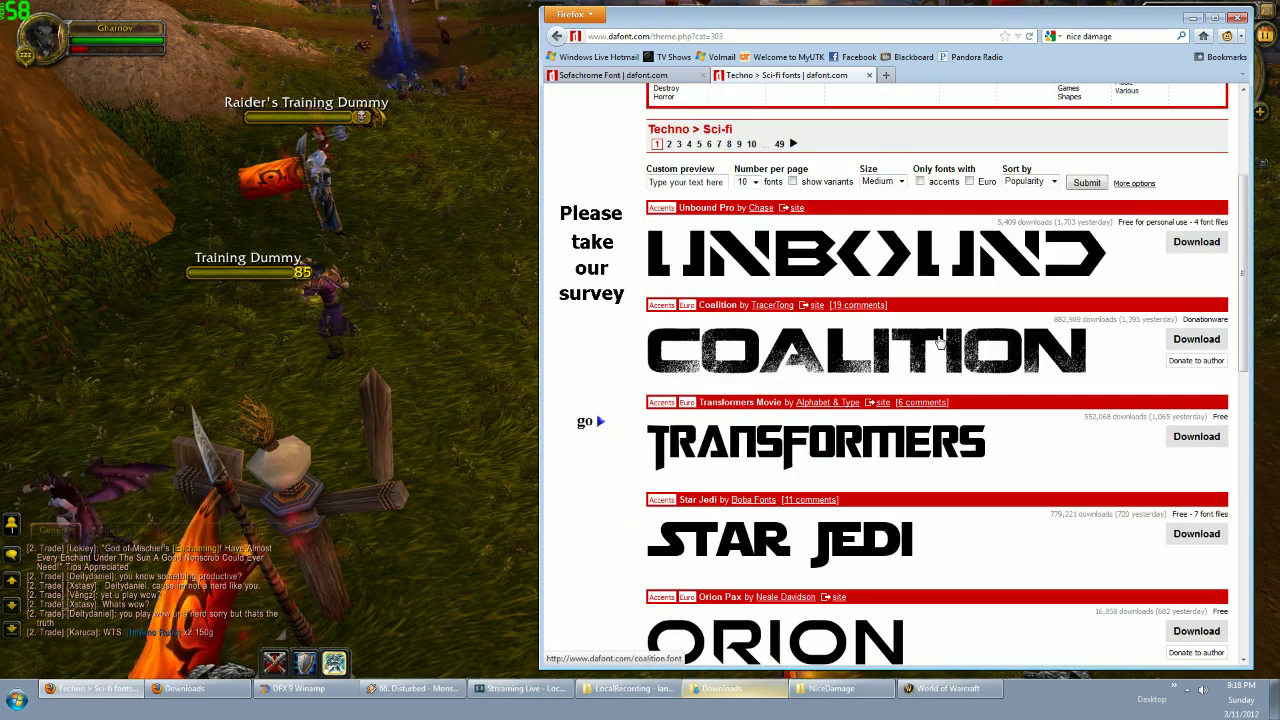
pyautogui.scroll(-2, 1032, 367)
pyautogui.scroll(-1, 1032, 367)
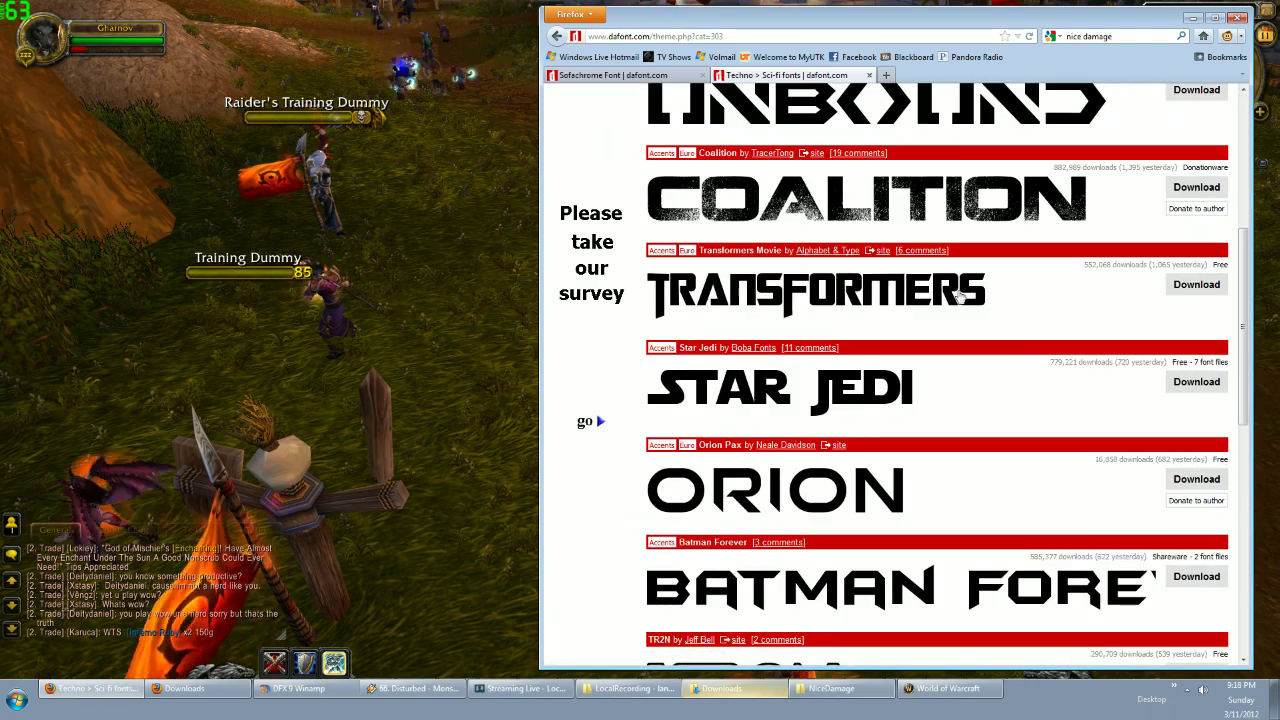
pyautogui.scroll(-3, 1030, 367)
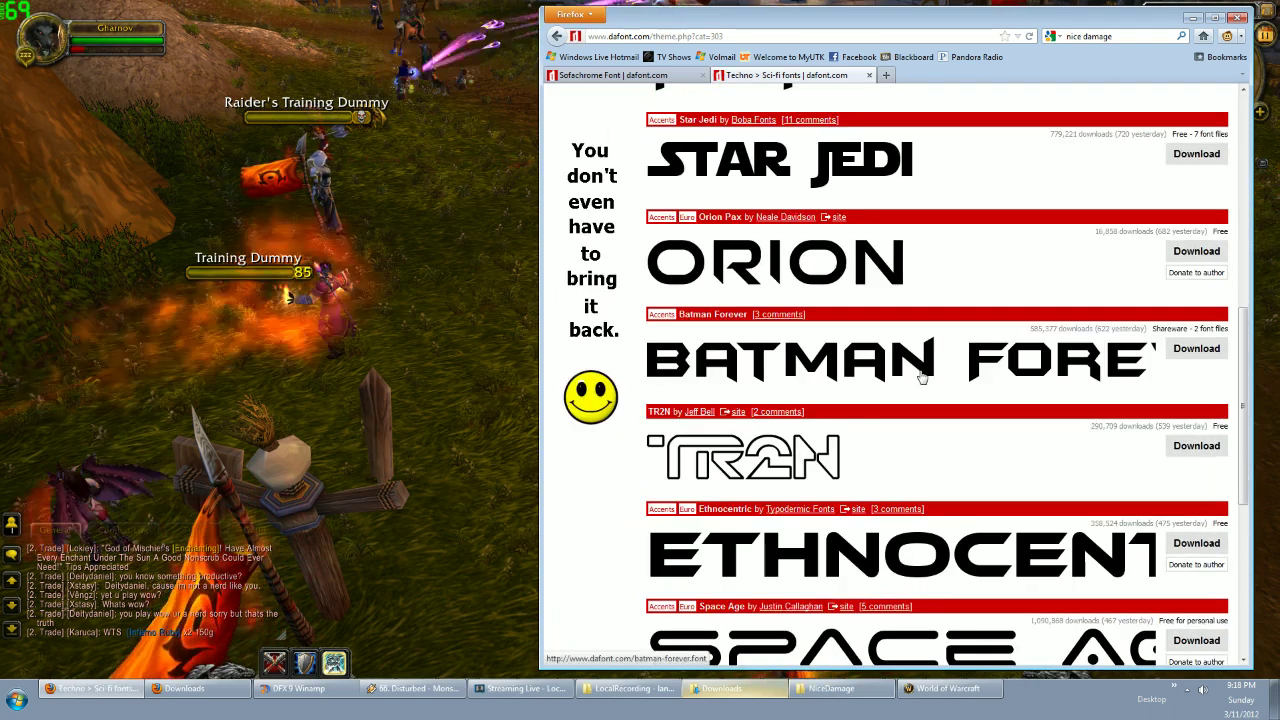
pyautogui.scroll(-1, 921, 377)
pyautogui.scroll(-2, 922, 377)
pyautogui.scroll(3, 910, 390)
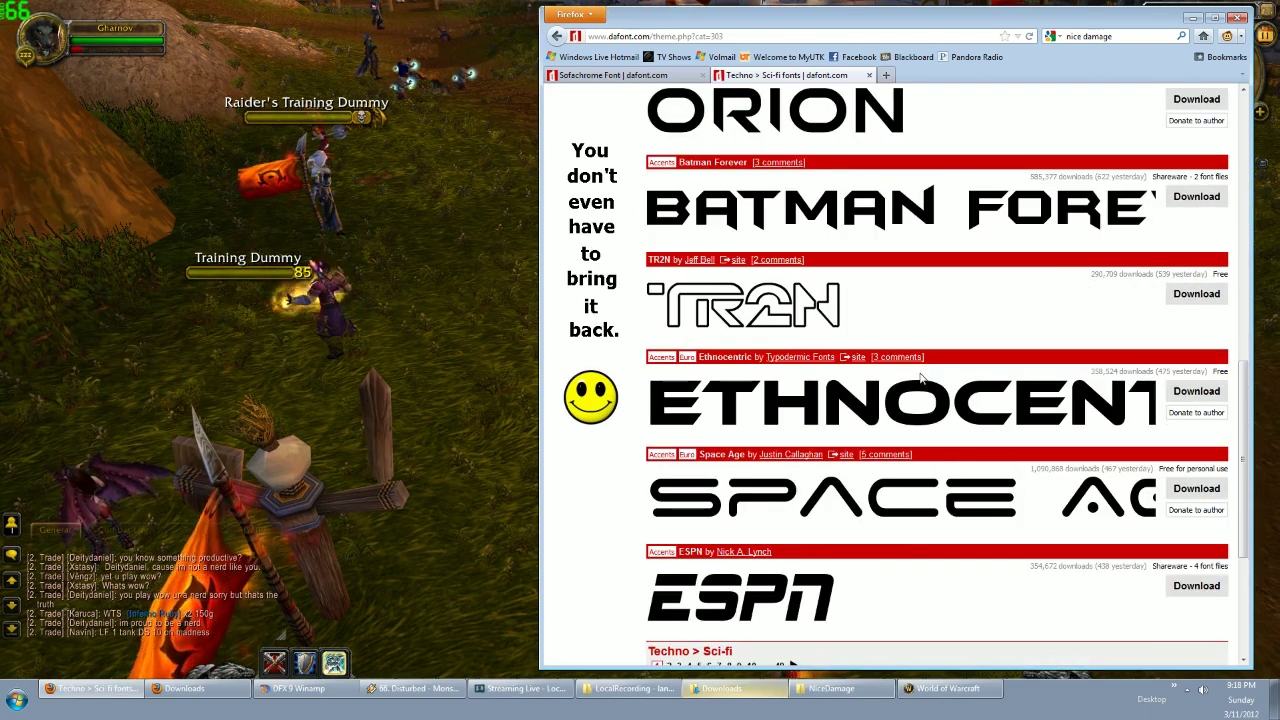
pyautogui.scroll(4, 900, 400)
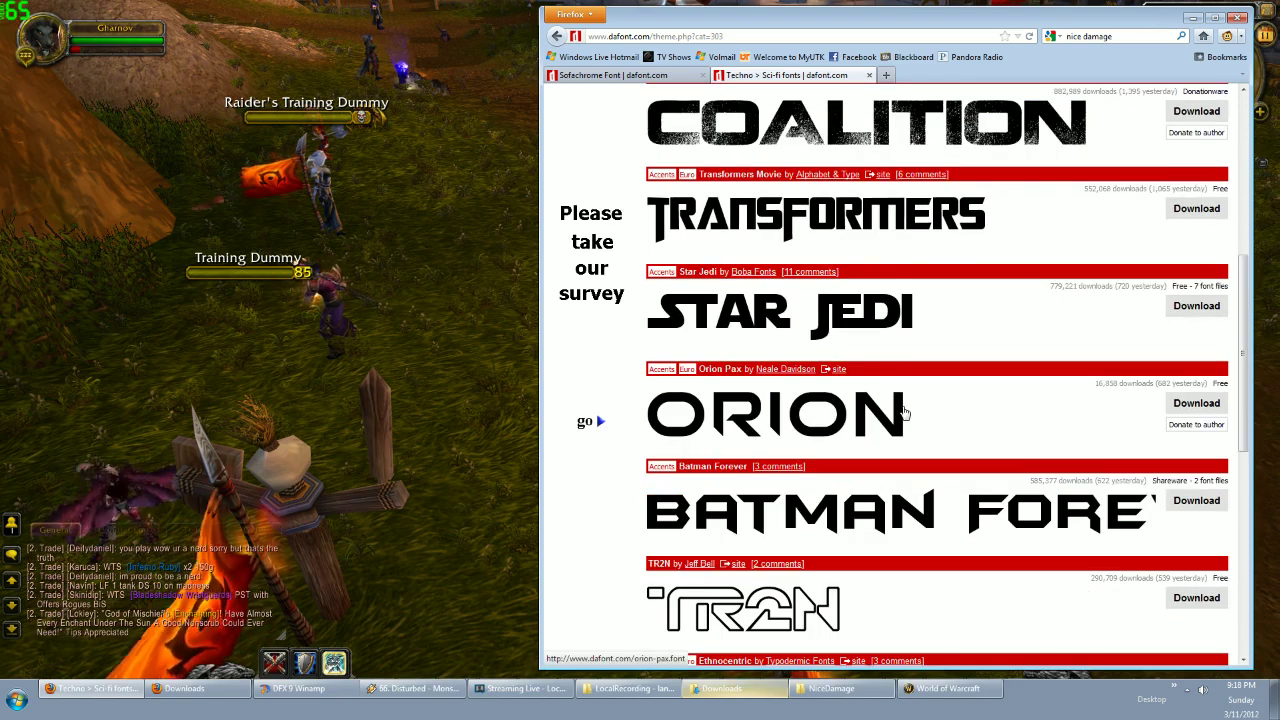
pyautogui.scroll(-8, 882, 410)
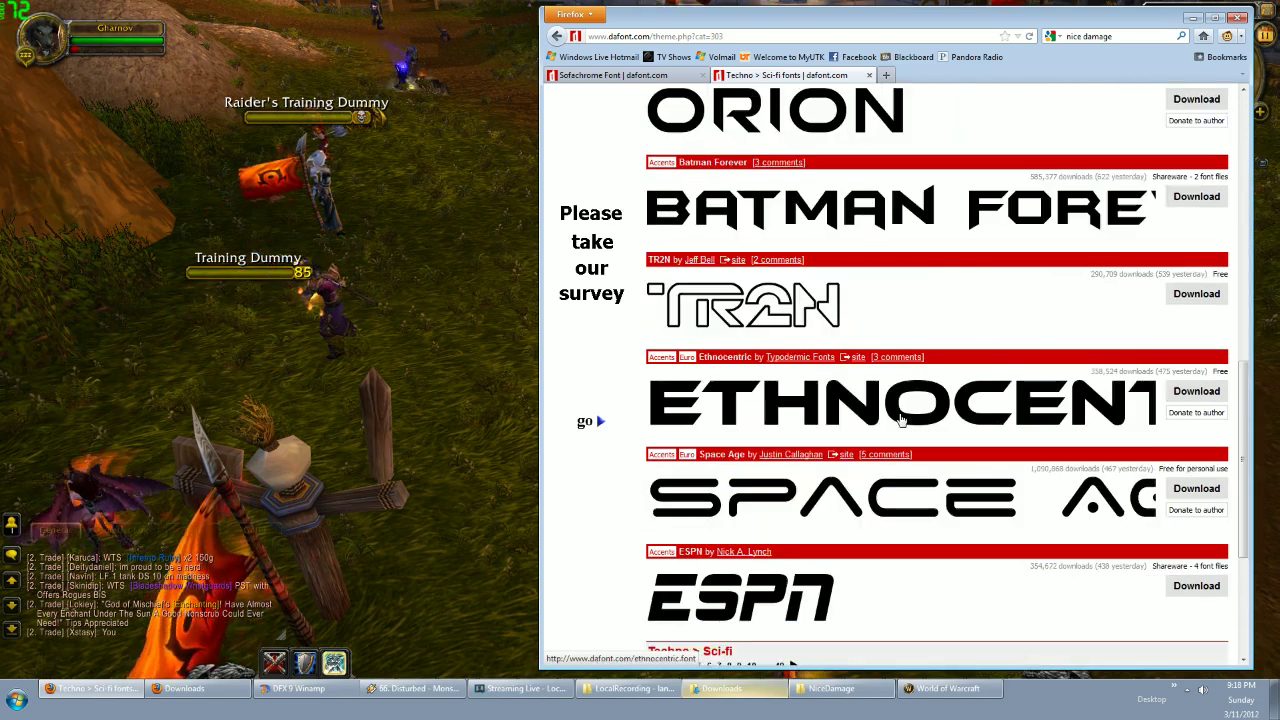
# Go to page 2 of the Techno > Sci-fi fonts and open the Starcraft font's page.
pyautogui.click(669, 392)
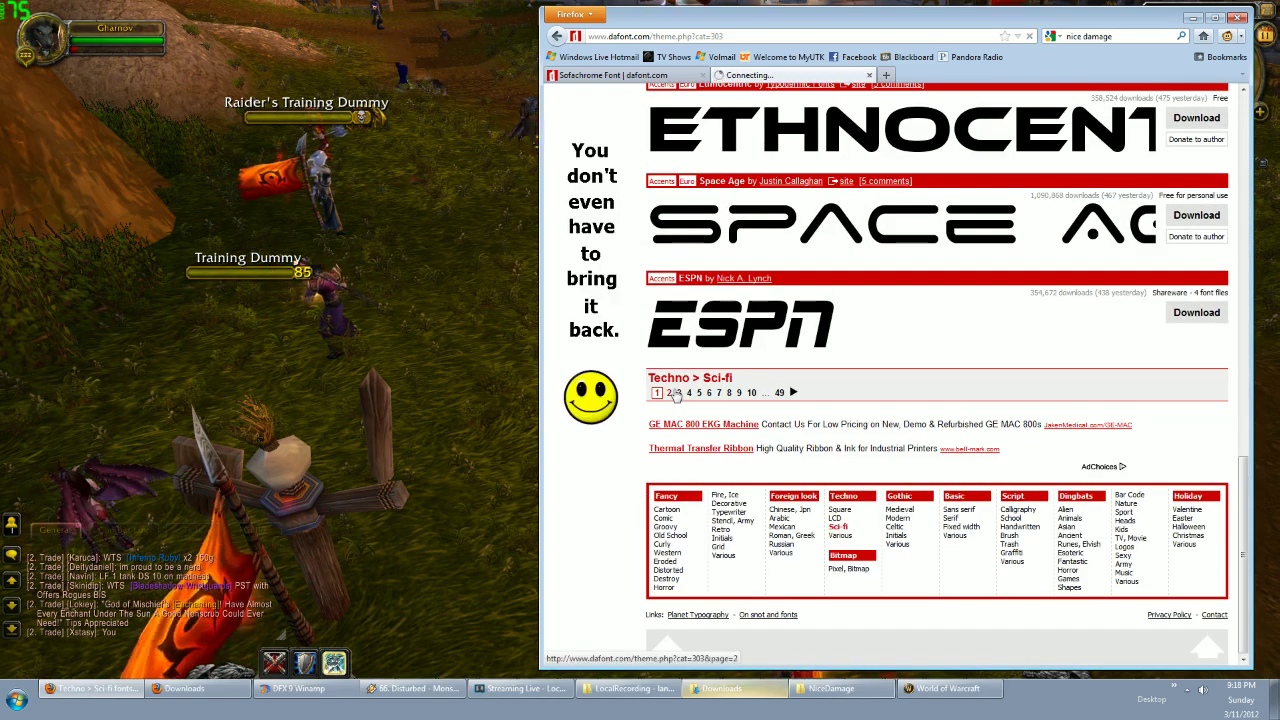
pyautogui.scroll(-3, 843, 398)
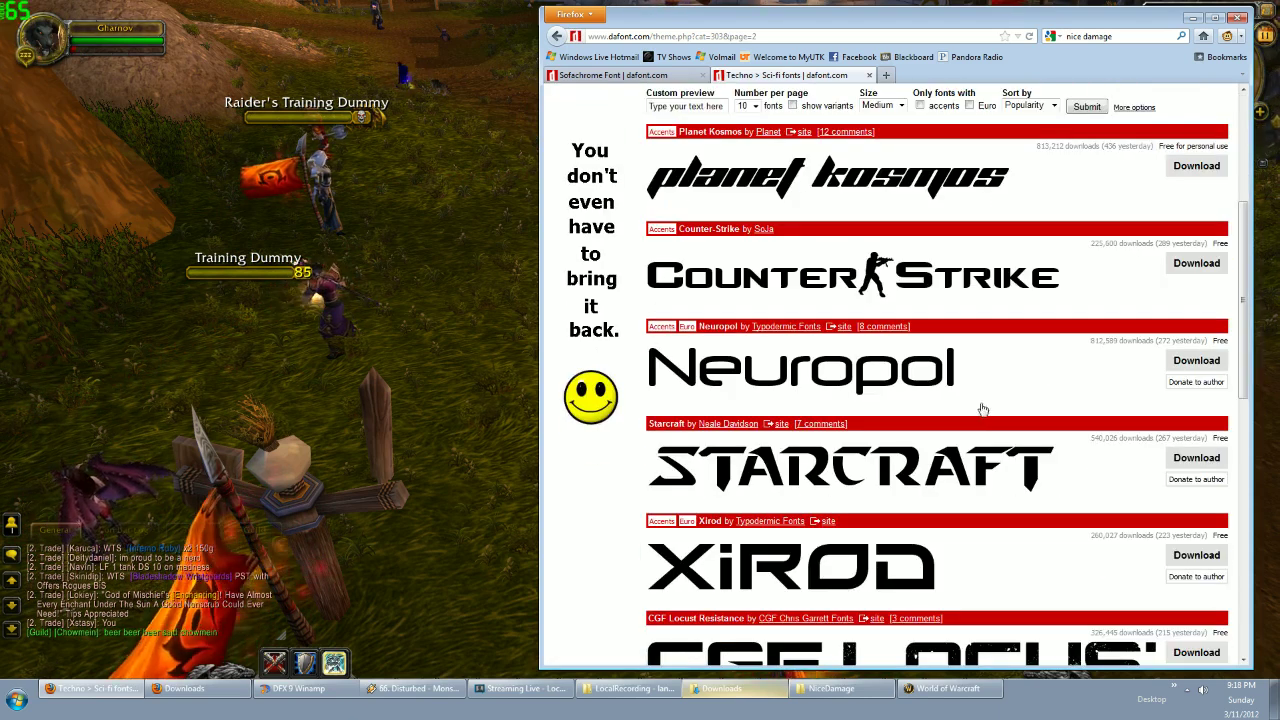
pyautogui.scroll(-2, 980, 410)
pyautogui.click(760, 243)
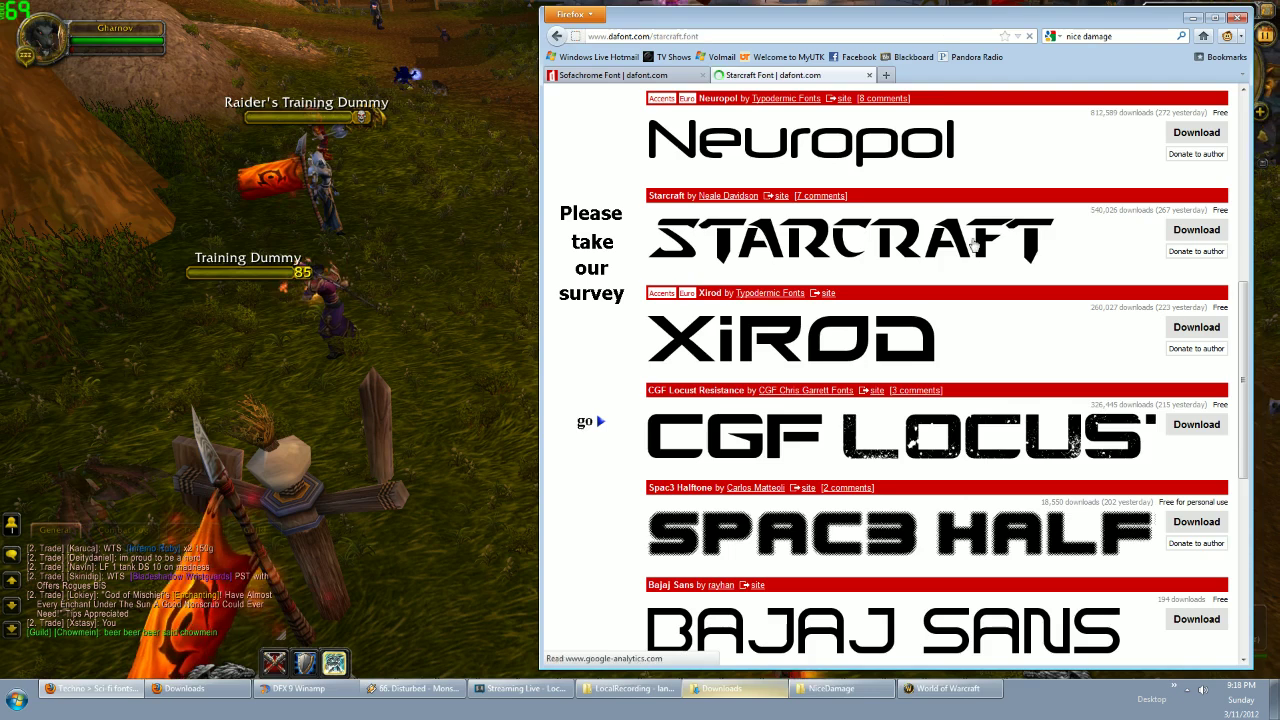
# Check the Starcraft font's letters, digits and symbols, and download it by saving starcraft.zip.
pyautogui.scroll(-4, 960, 260)
pyautogui.scroll(-5, 958, 270)
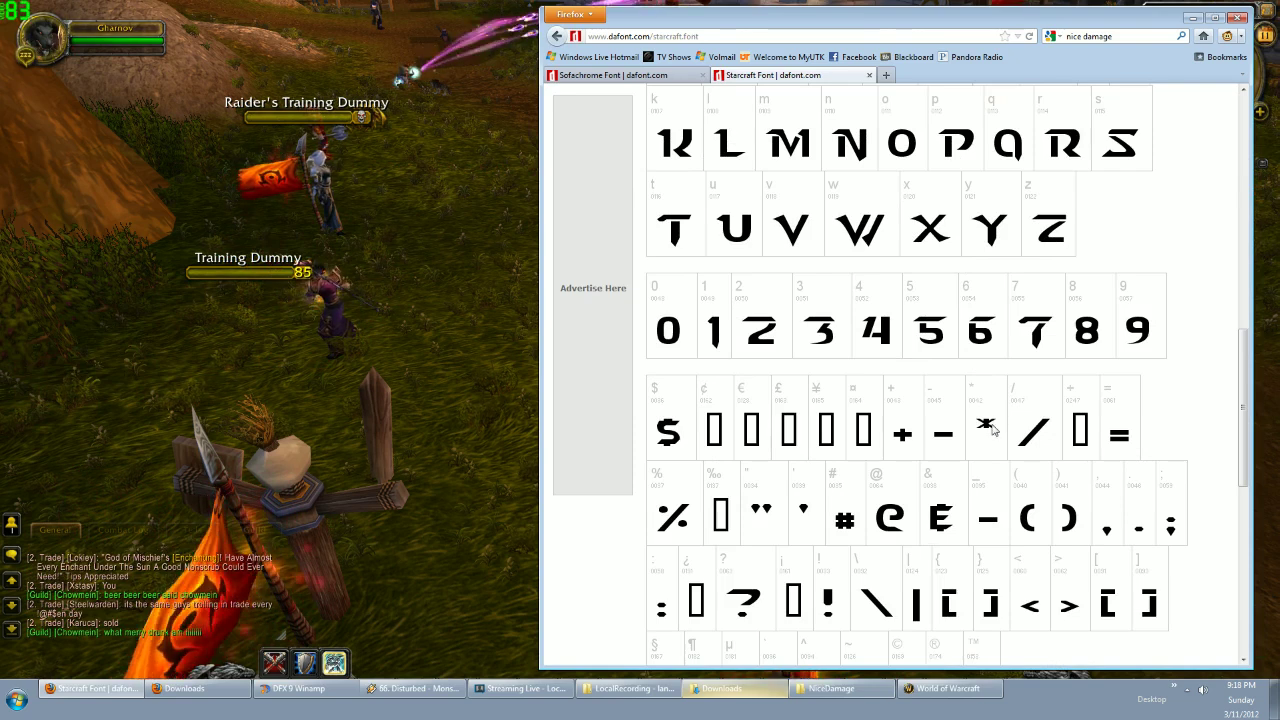
pyautogui.scroll(1, 990, 440)
pyautogui.scroll(10, 986, 445)
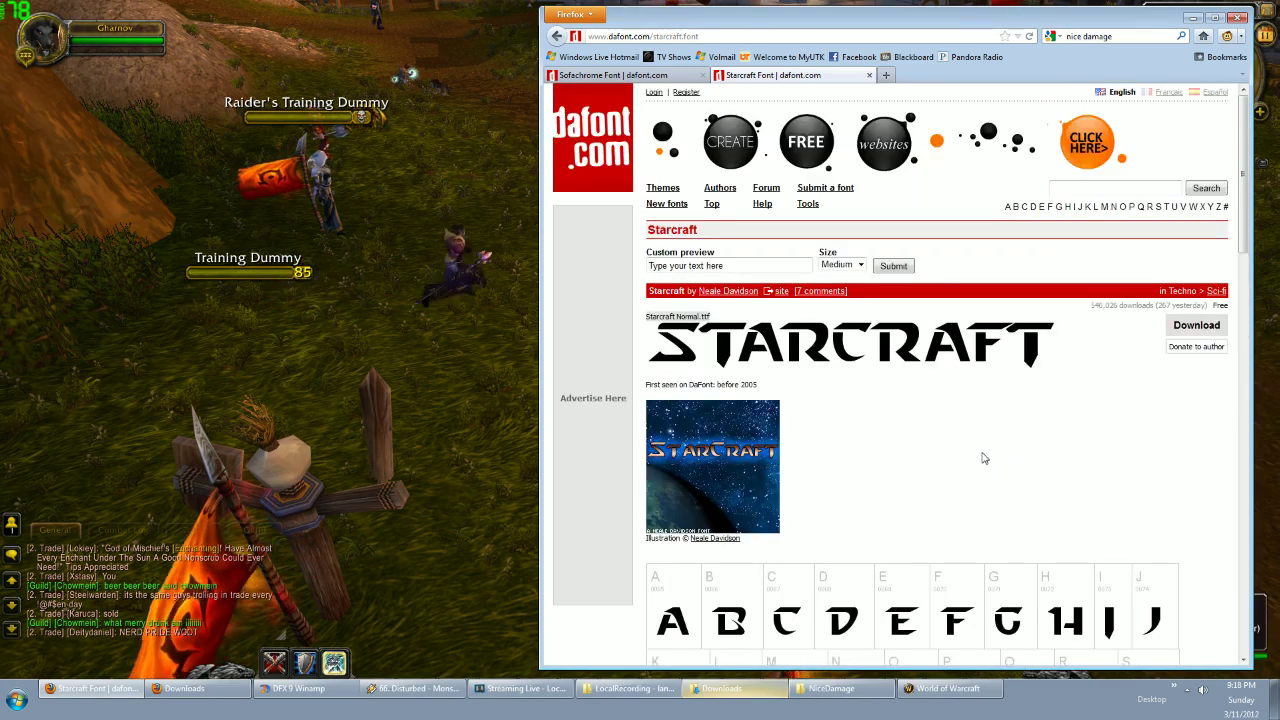
pyautogui.click(1194, 325)
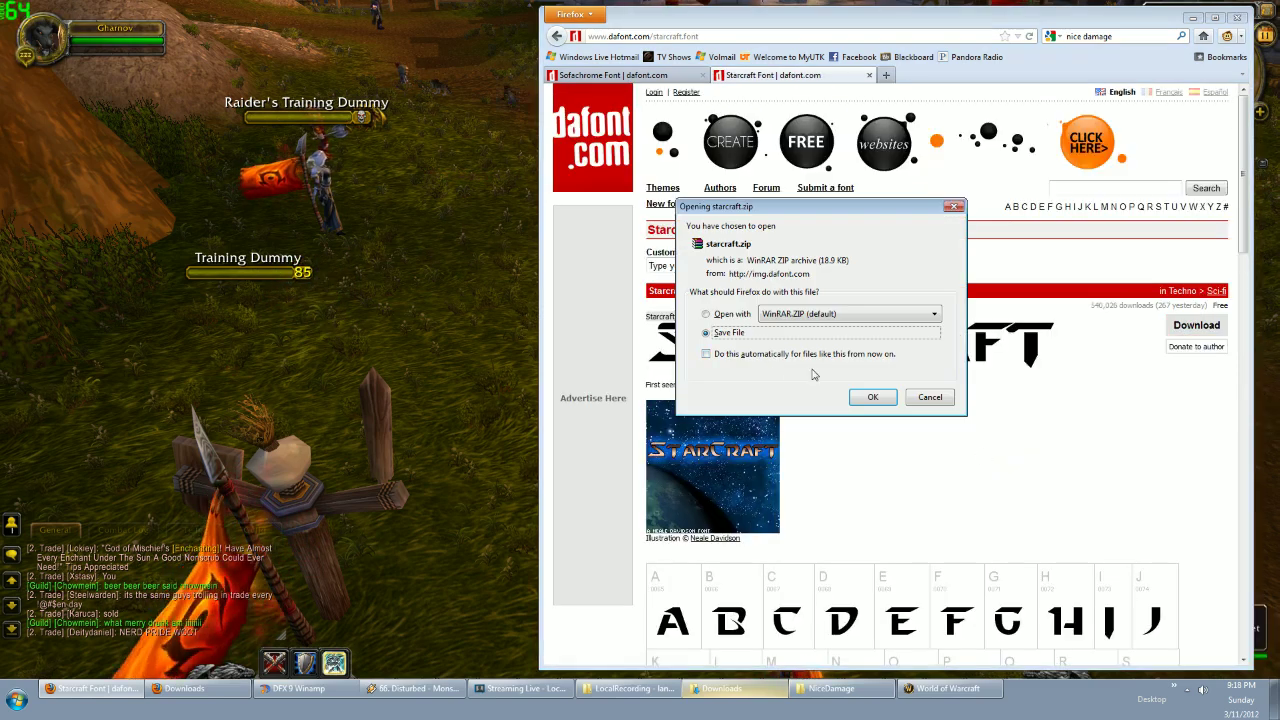
pyautogui.click(870, 398)
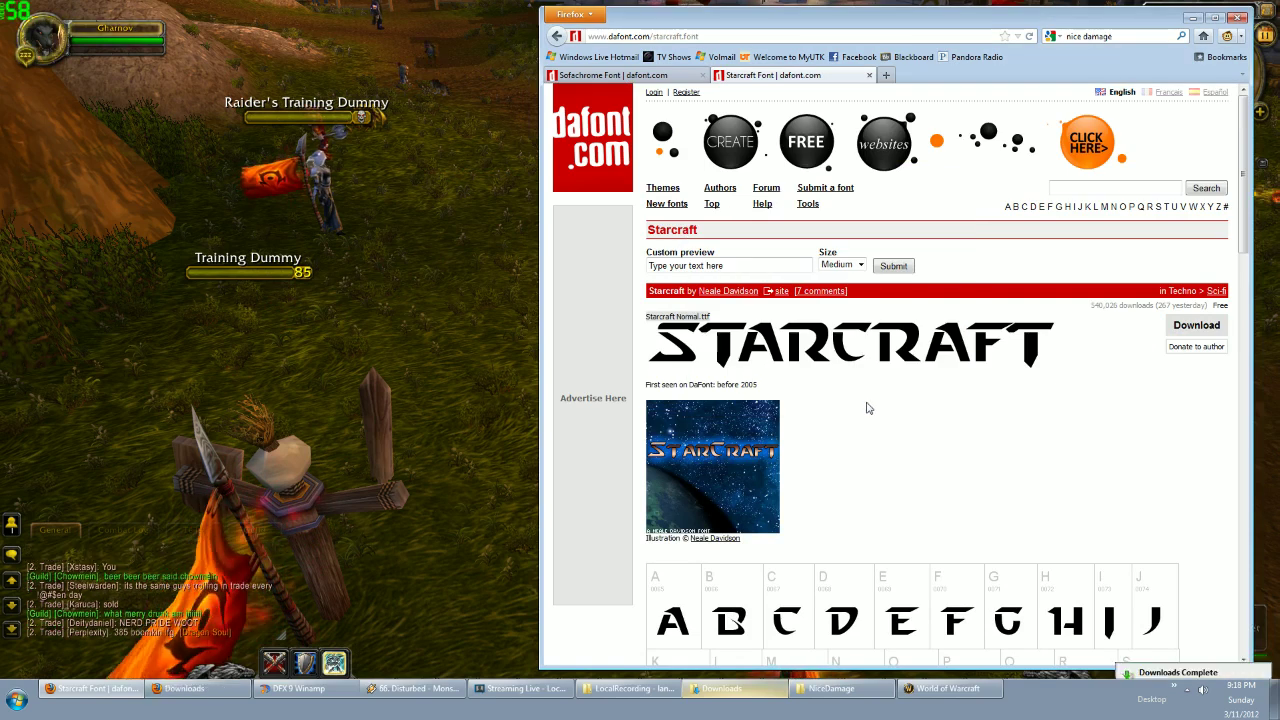
# Copy the starcraft archive from the Downloads folder into the World of Warcraft Interface\AddOns\NiceDamage folder.
pyautogui.click(732, 690)
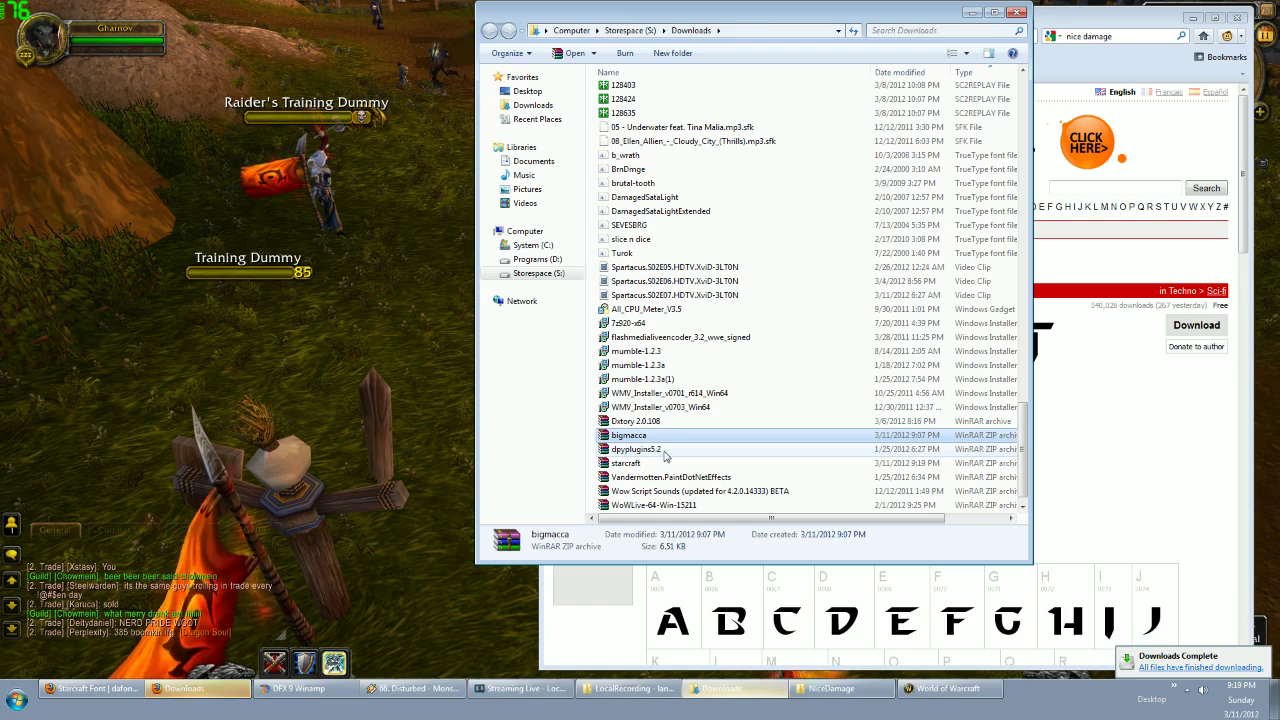
pyautogui.click(626, 464)
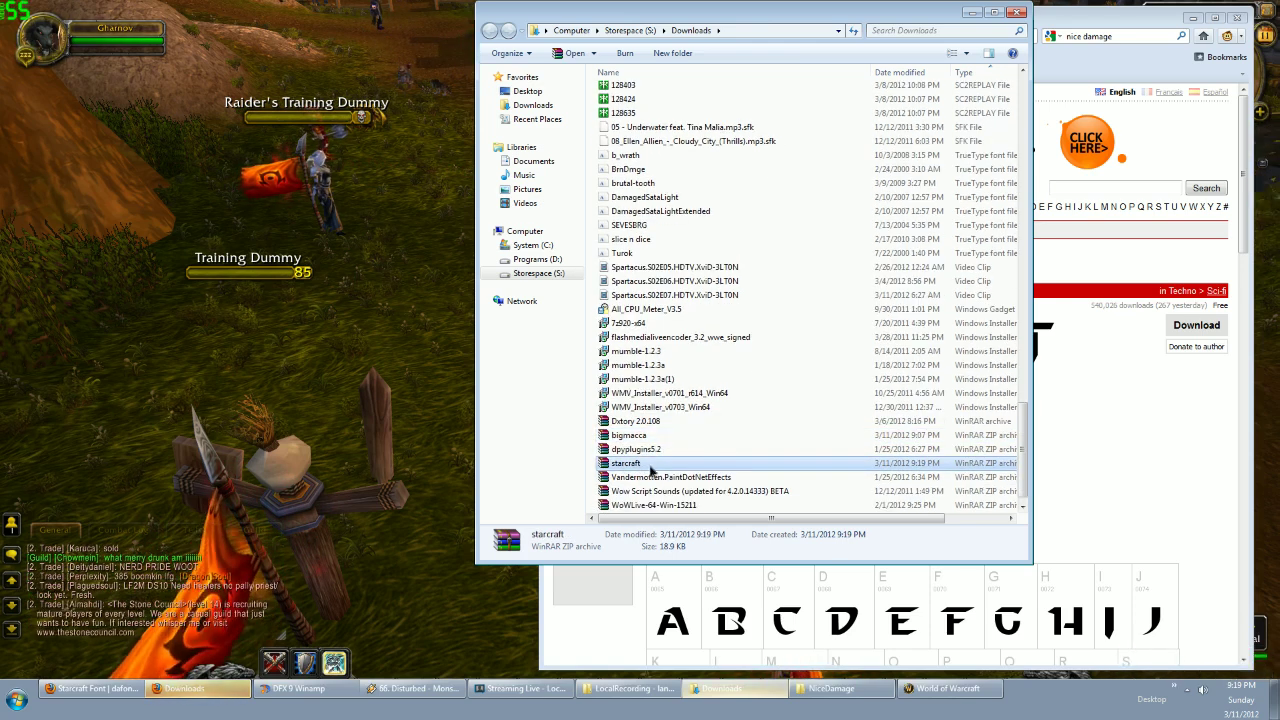
pyautogui.click(834, 688)
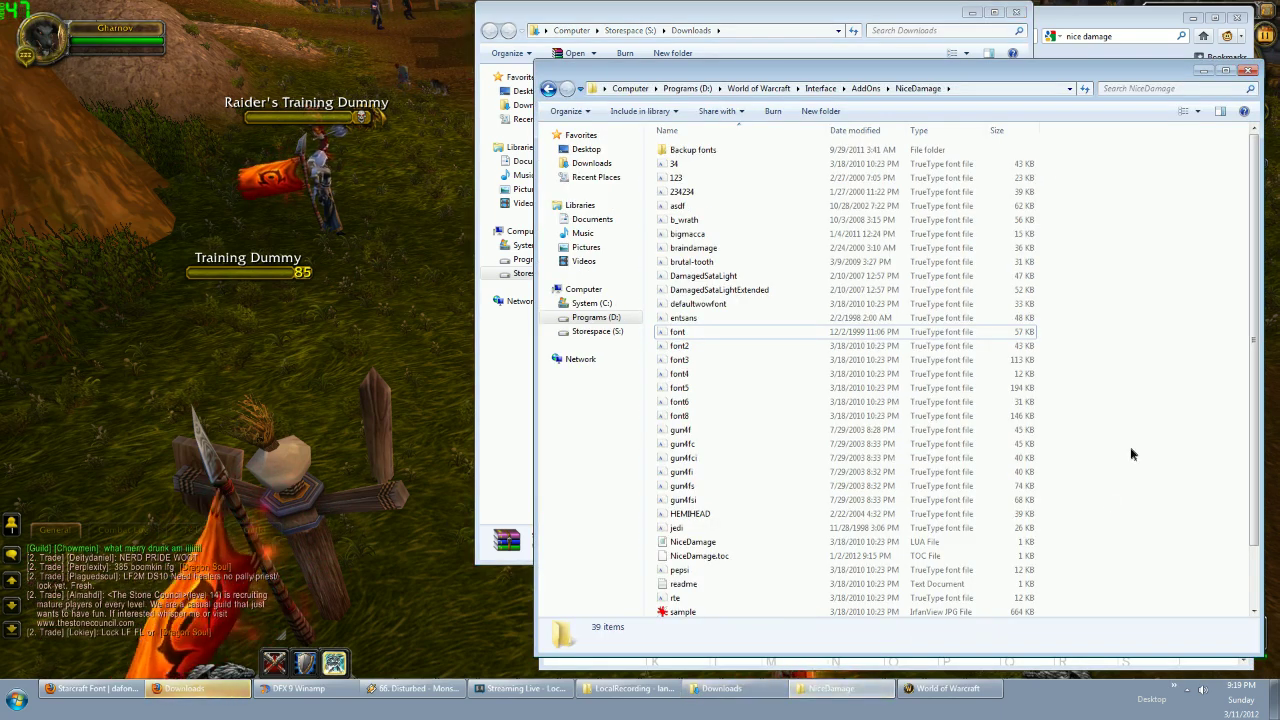
pyautogui.hotkey('ctrl', 'v')
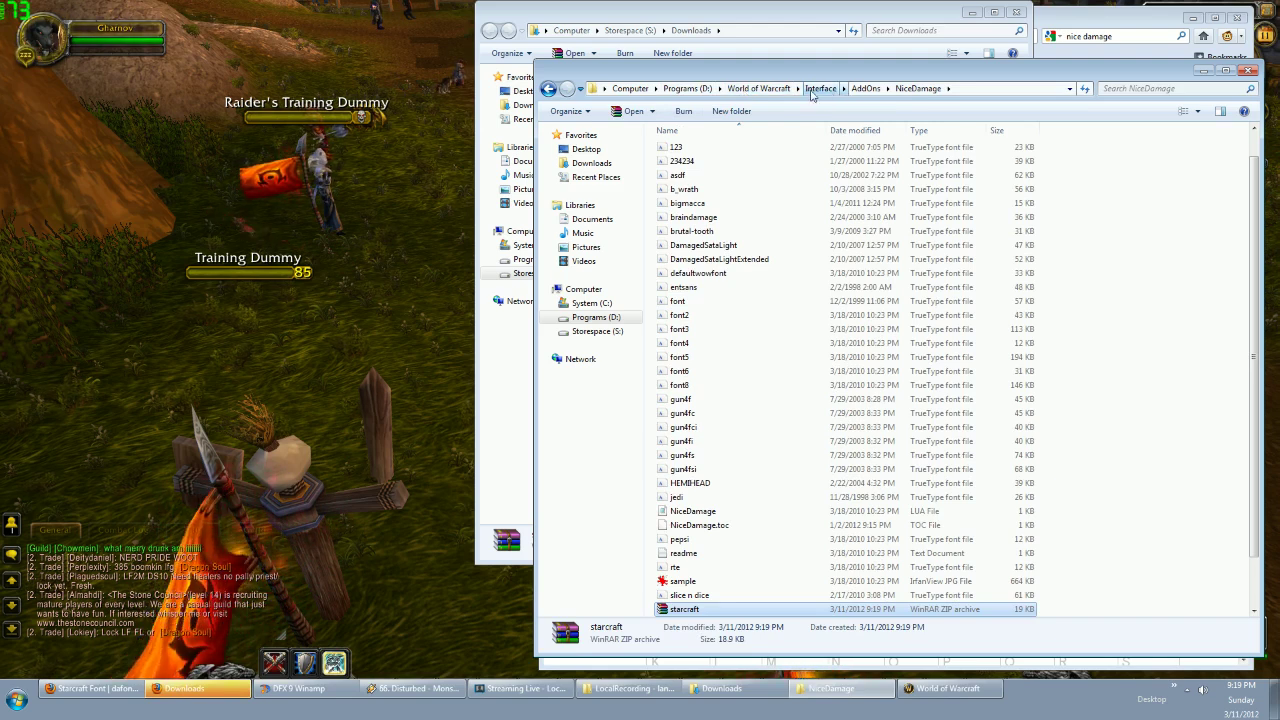
pyautogui.click(1112, 457)
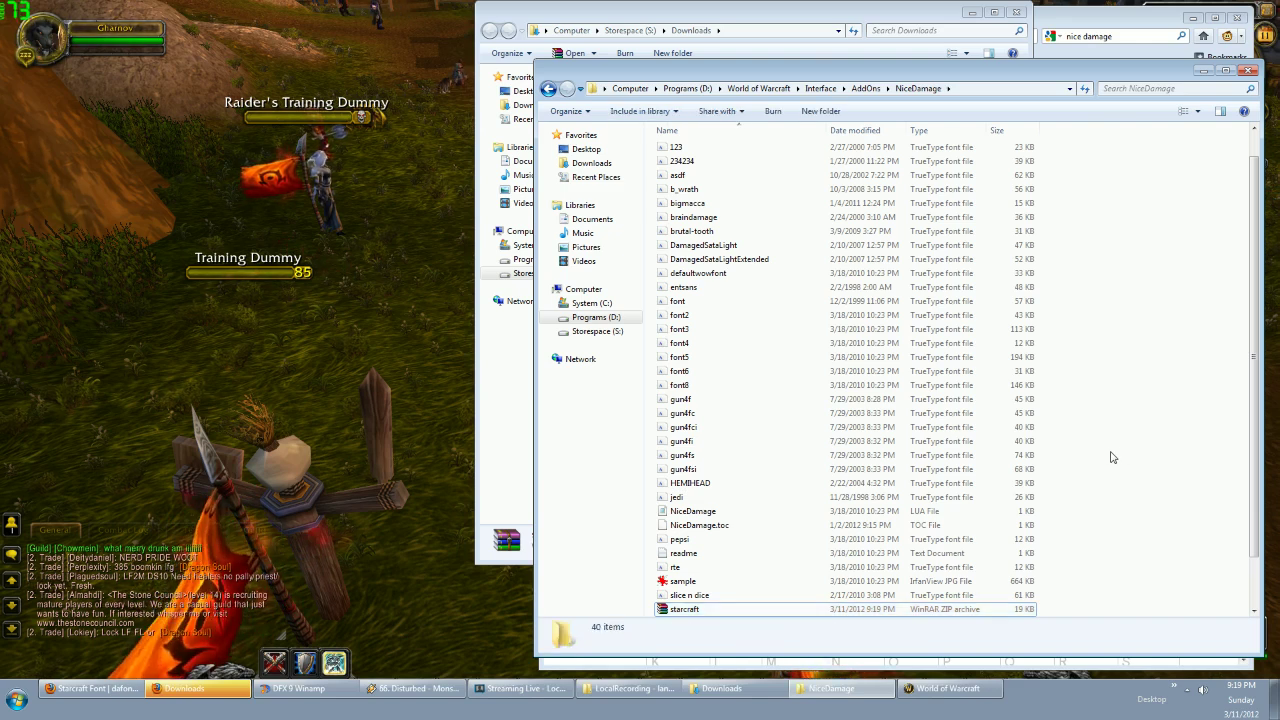
# Open the starcraft archive in the NiceDamage folder and extract Starcraft Normal.ttf into that same folder.
pyautogui.scroll(-2, 1112, 457)
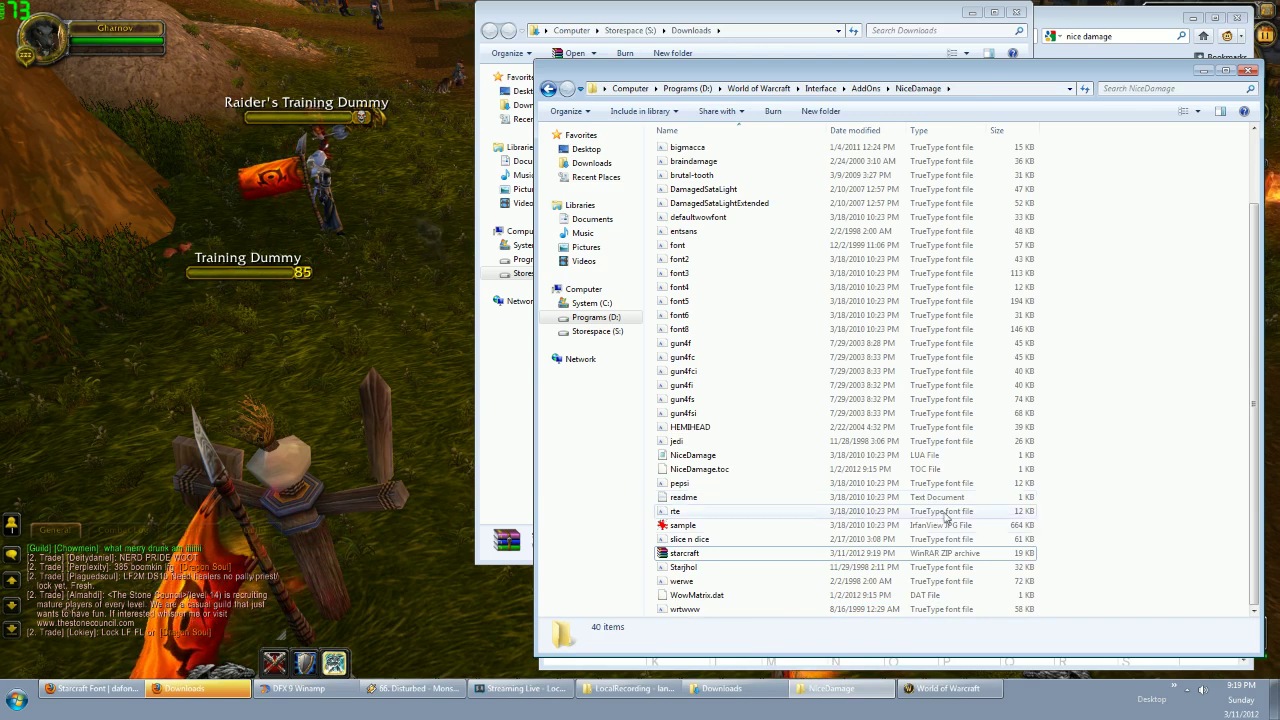
pyautogui.click(702, 557)
pyautogui.rightClick(695, 557)
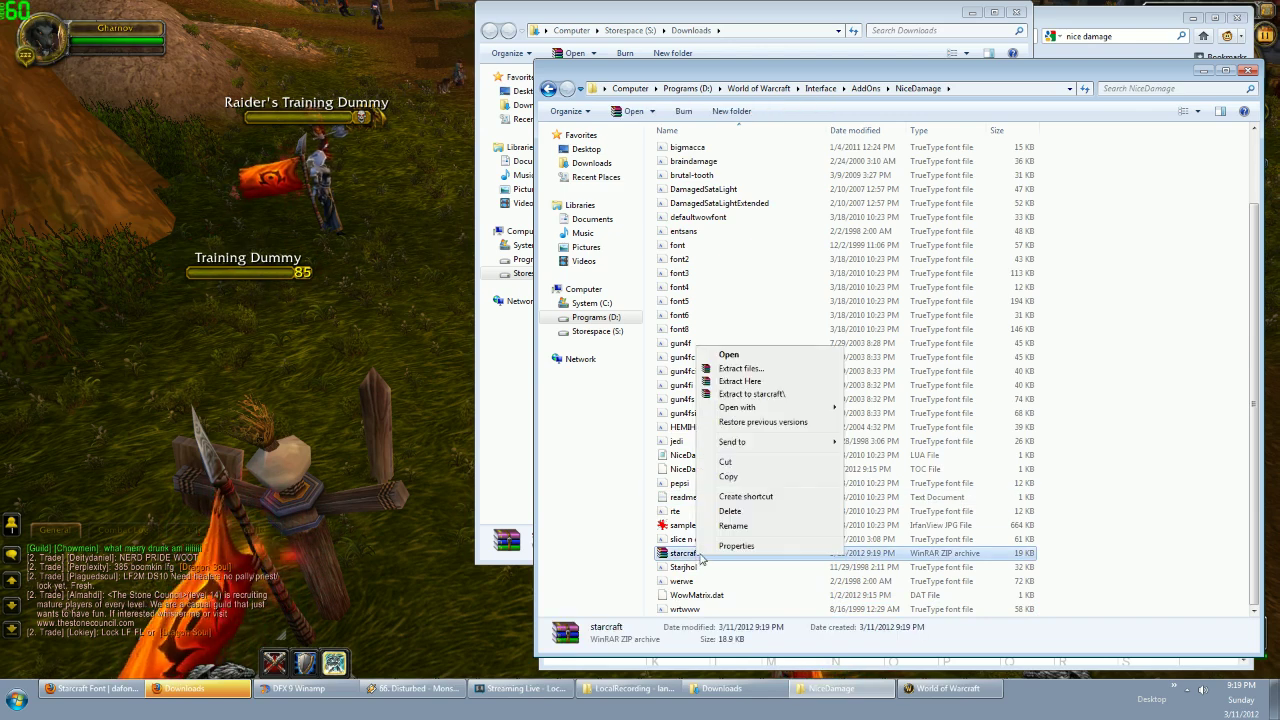
pyautogui.doubleClick(687, 556)
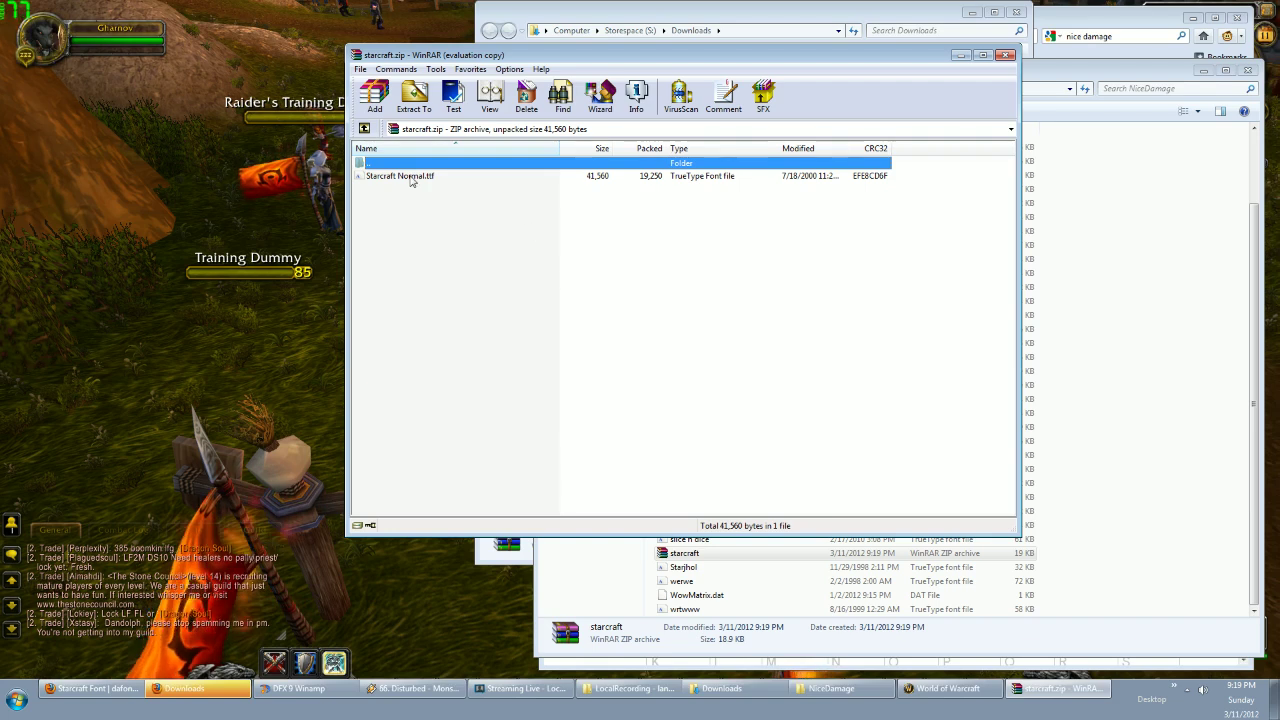
pyautogui.click(408, 178)
pyautogui.click(742, 298)
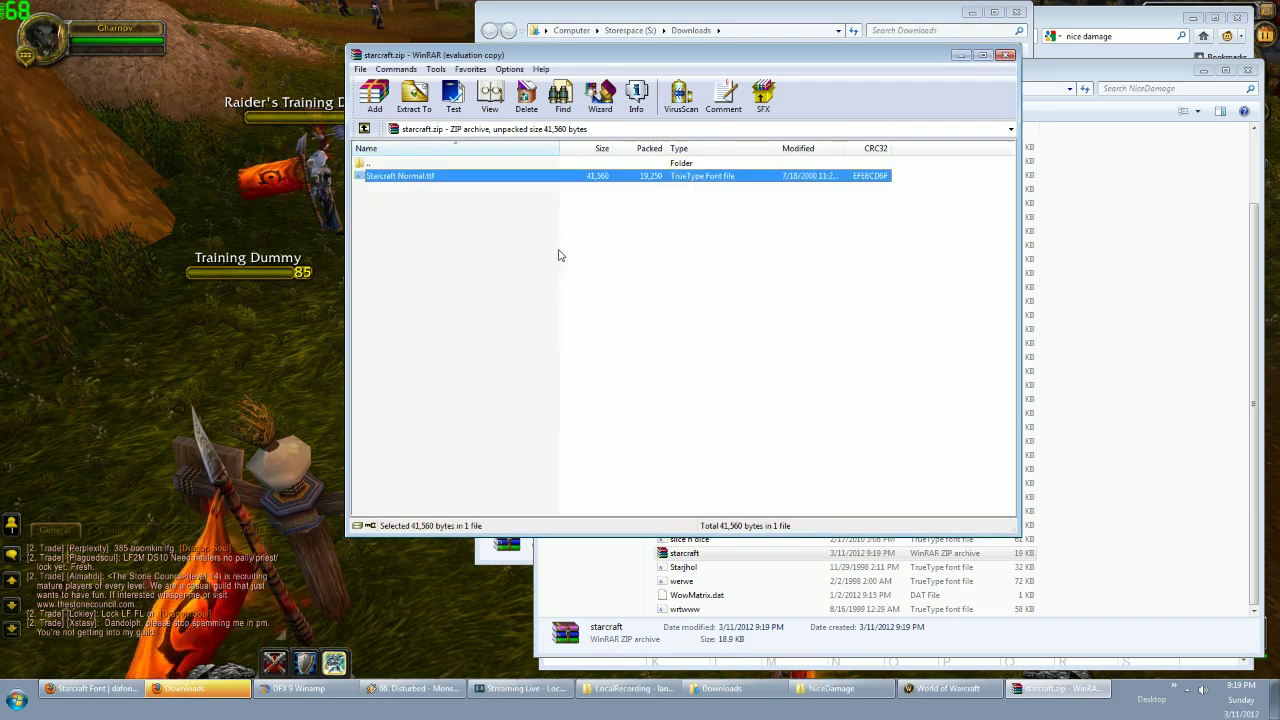
pyautogui.click(1133, 347)
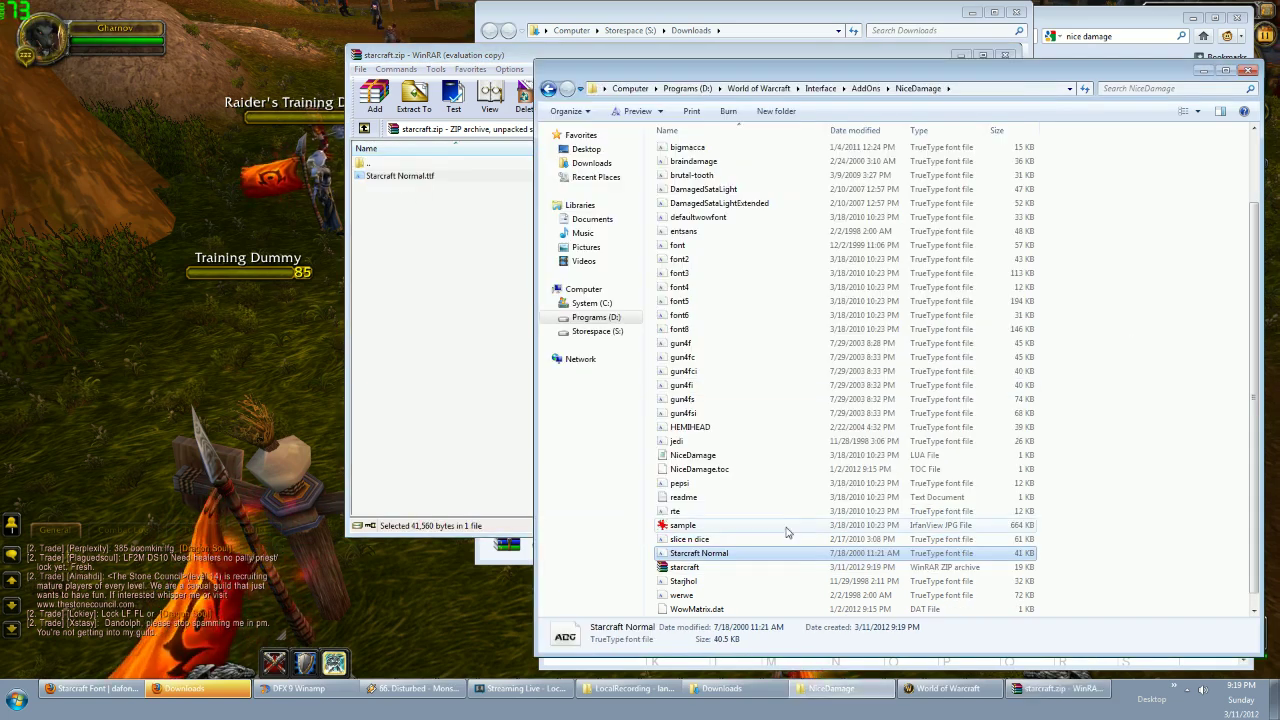
# Preview the extracted Starcraft Normal font file and close the preview.
pyautogui.doubleClick(708, 560)
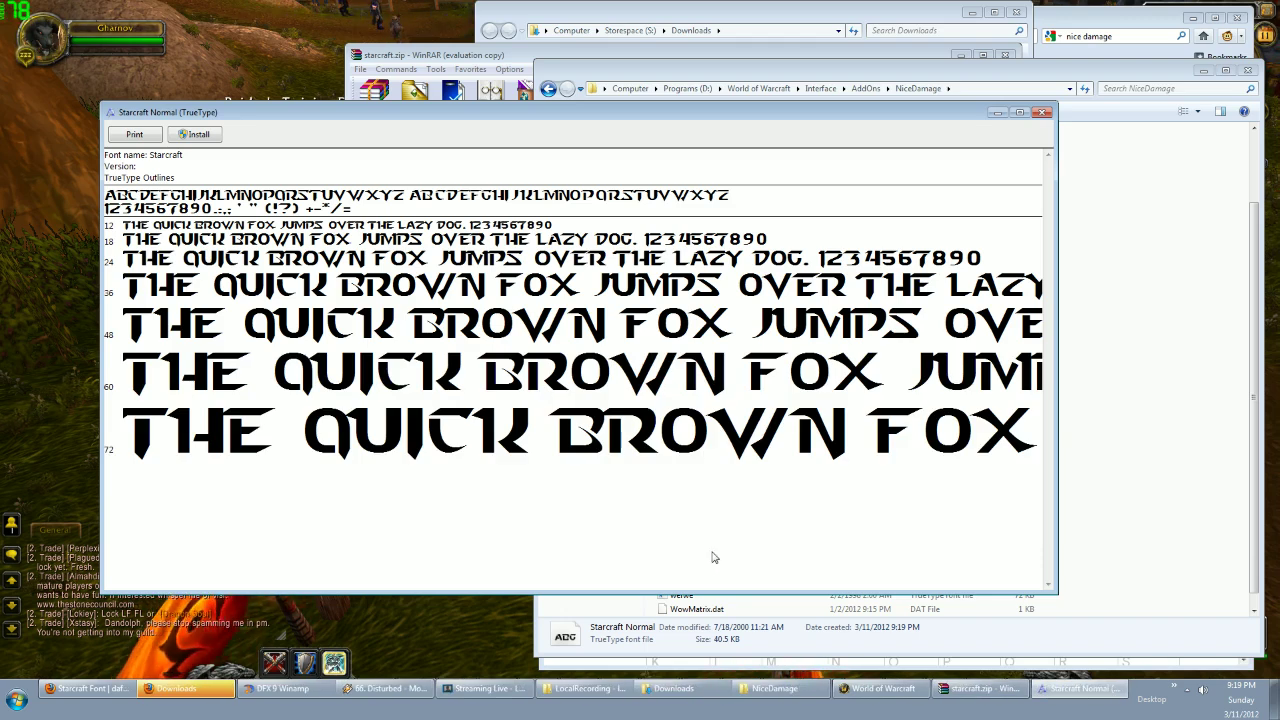
pyautogui.click(1042, 113)
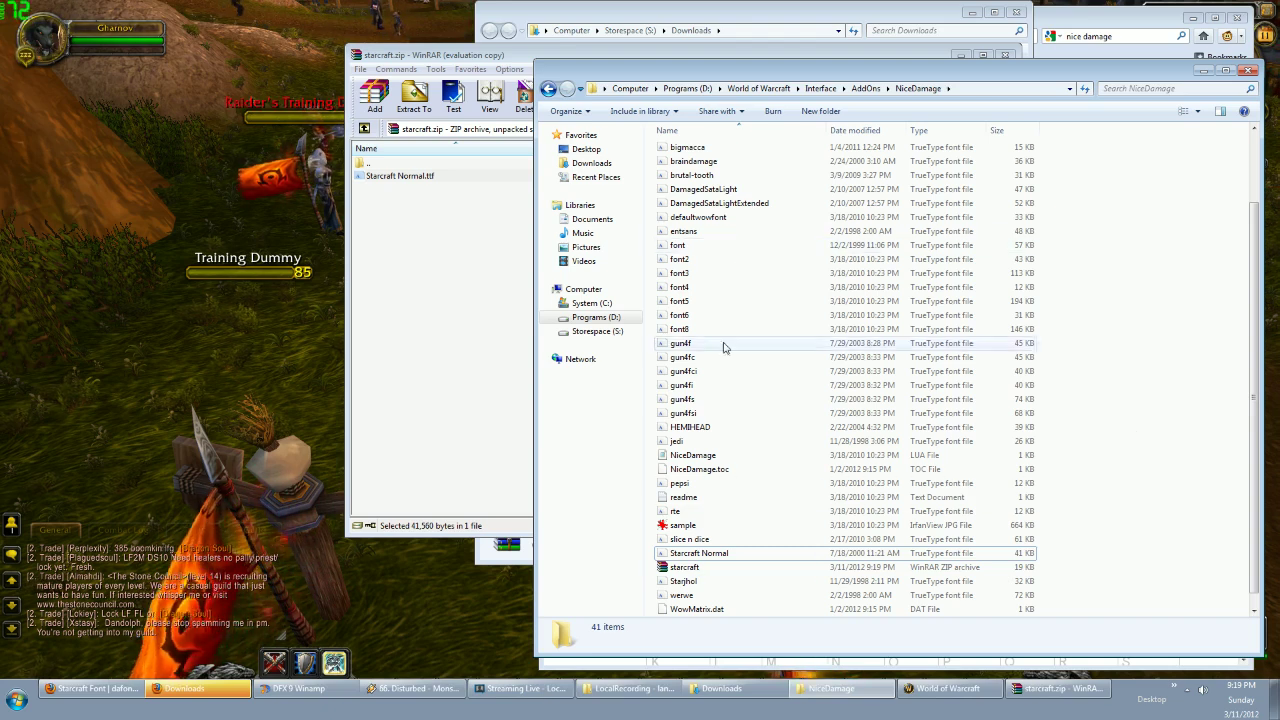
pyautogui.click(705, 553)
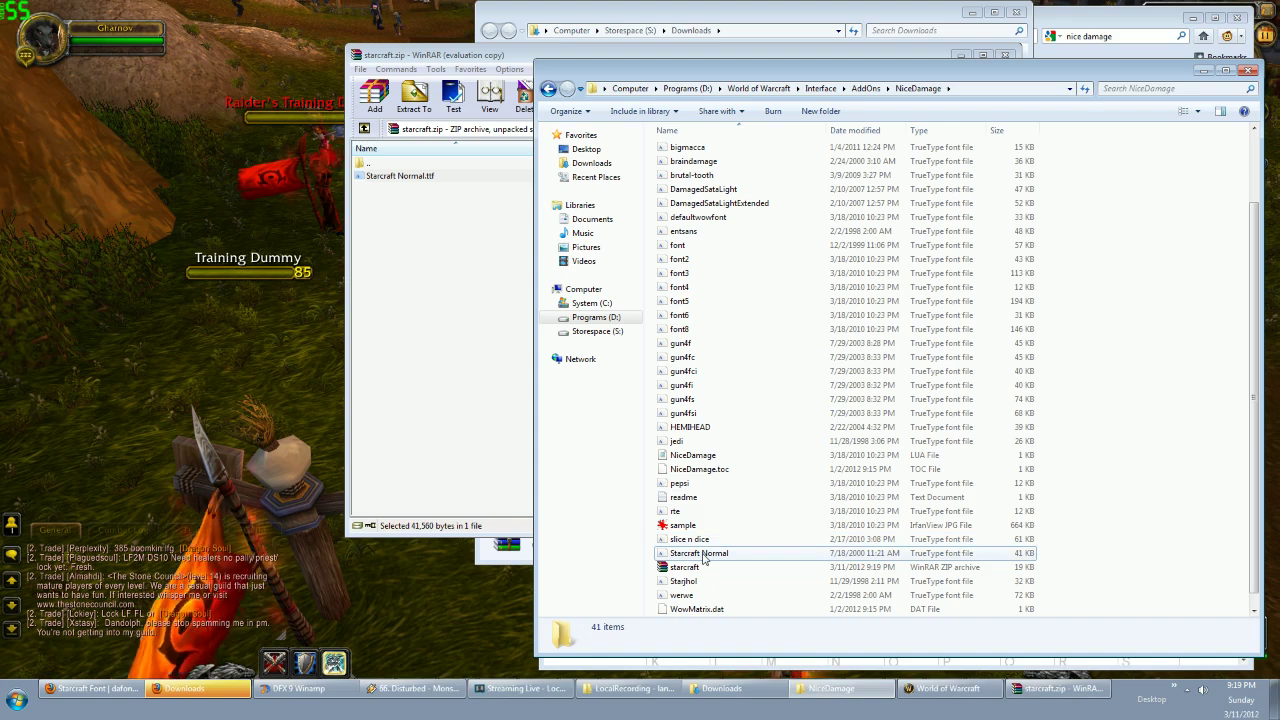
# Rename the existing font file named font in the NiceDamage folder to font999.
pyautogui.click(695, 247)
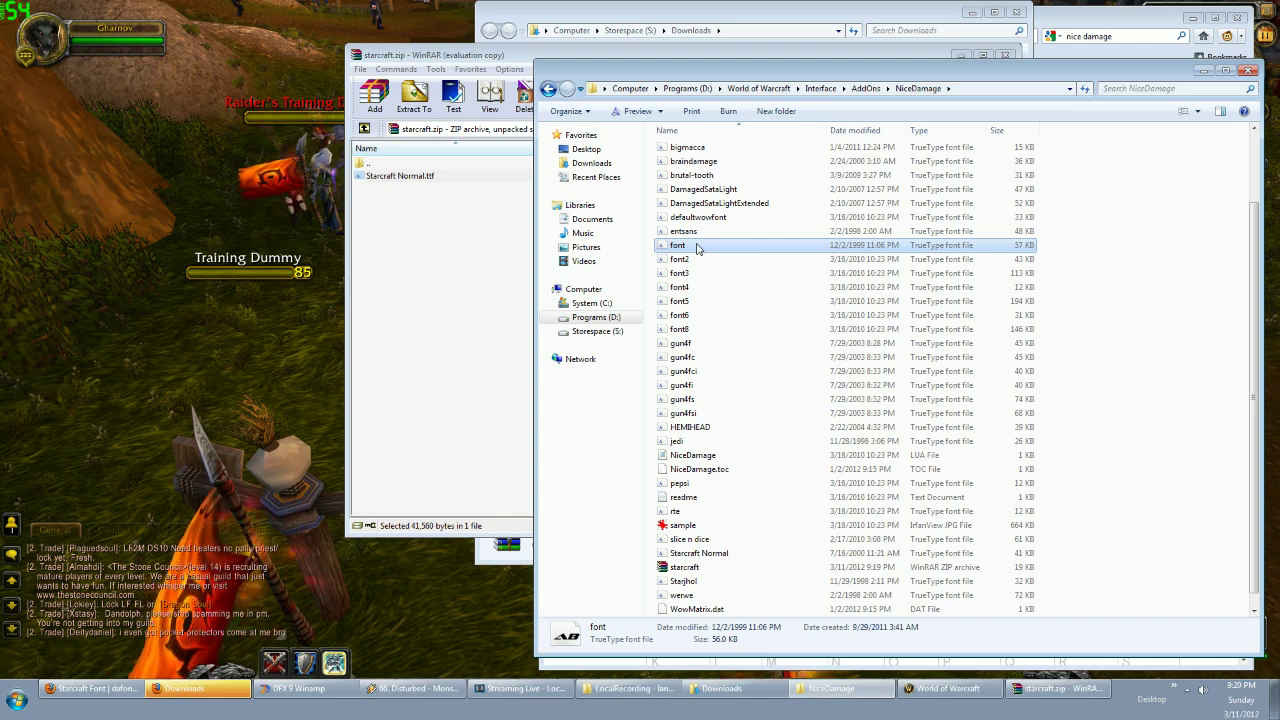
pyautogui.rightClick(697, 249)
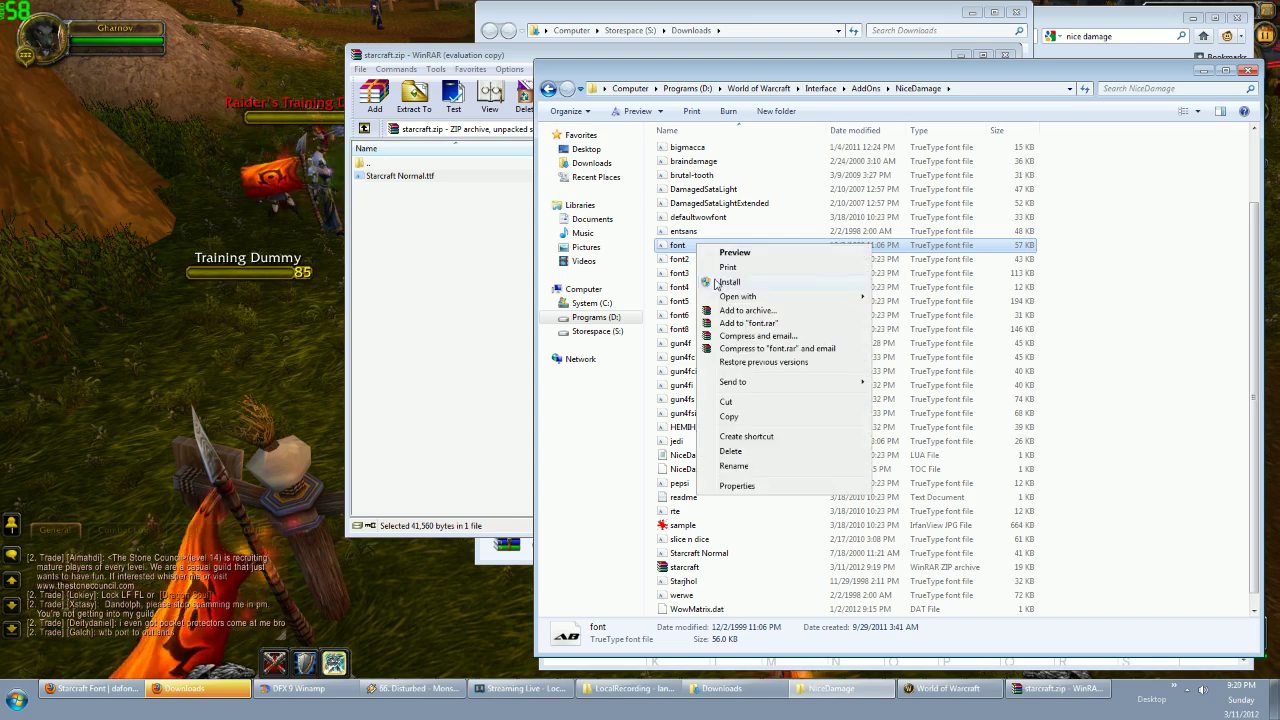
pyautogui.click(775, 468)
pyautogui.scroll(2, 690, 260)
pyautogui.rightClick(691, 332)
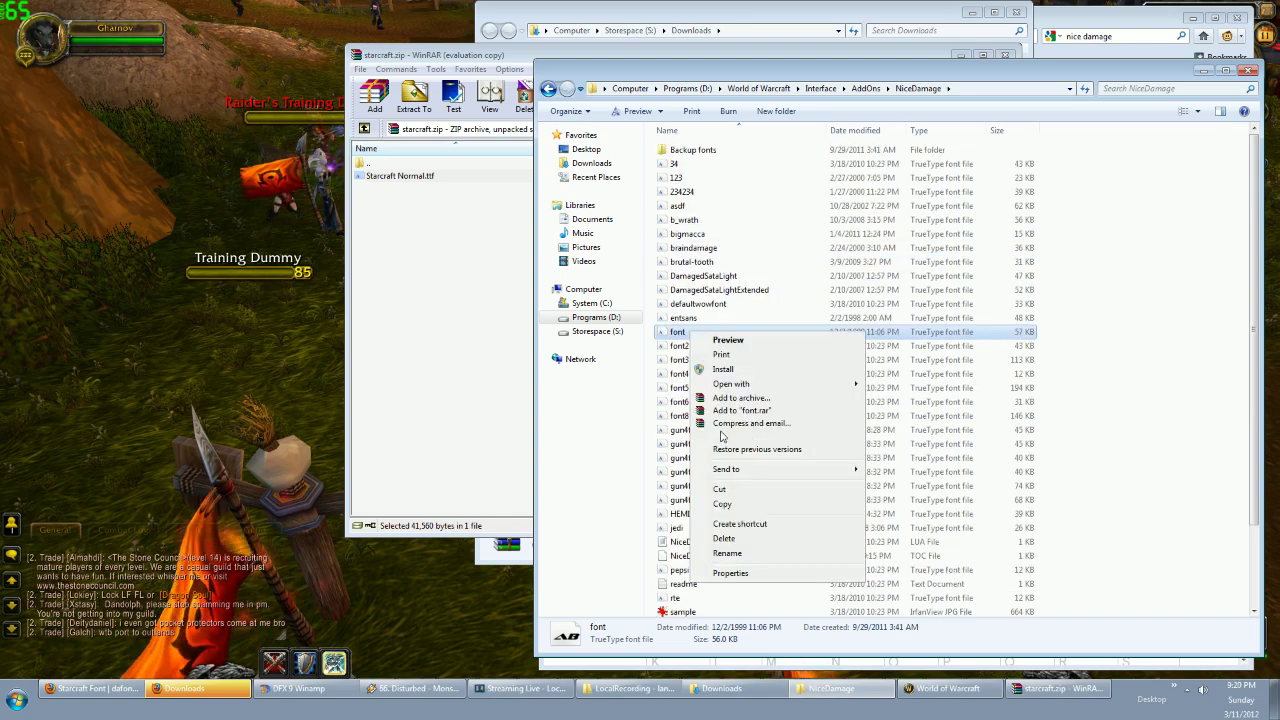
pyautogui.click(752, 556)
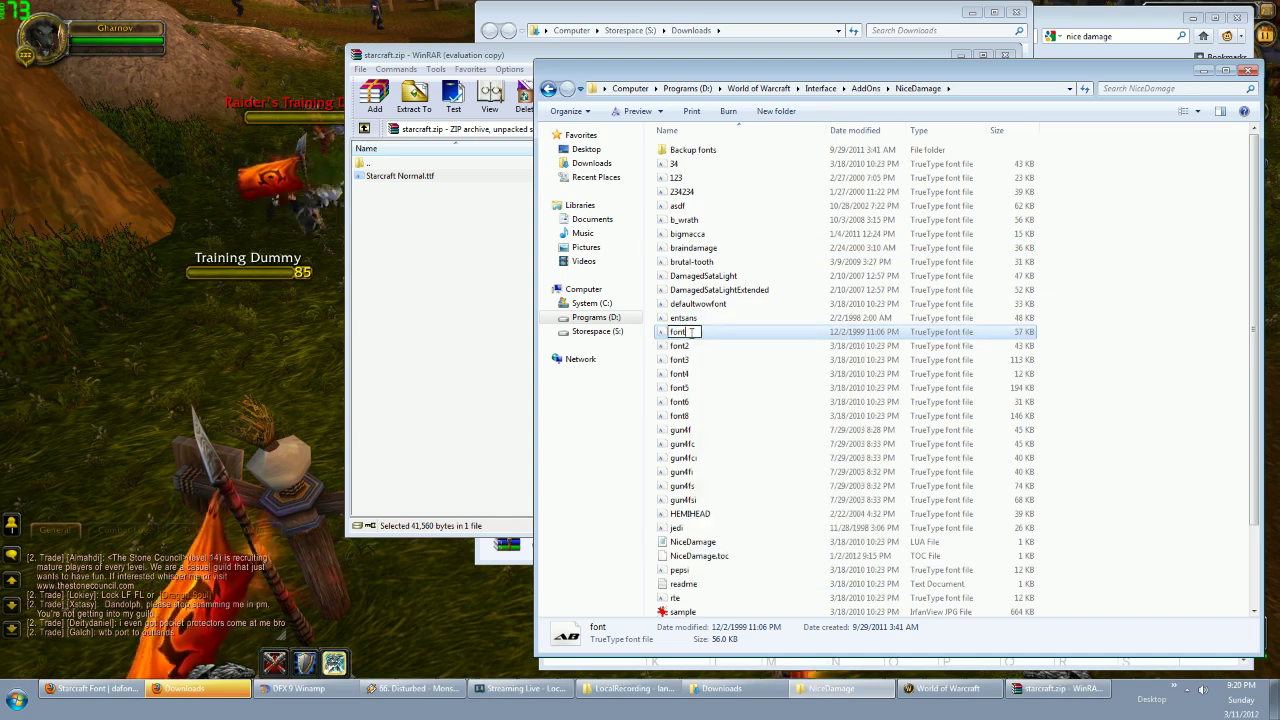
pyautogui.write('999')
pyautogui.press('Return')
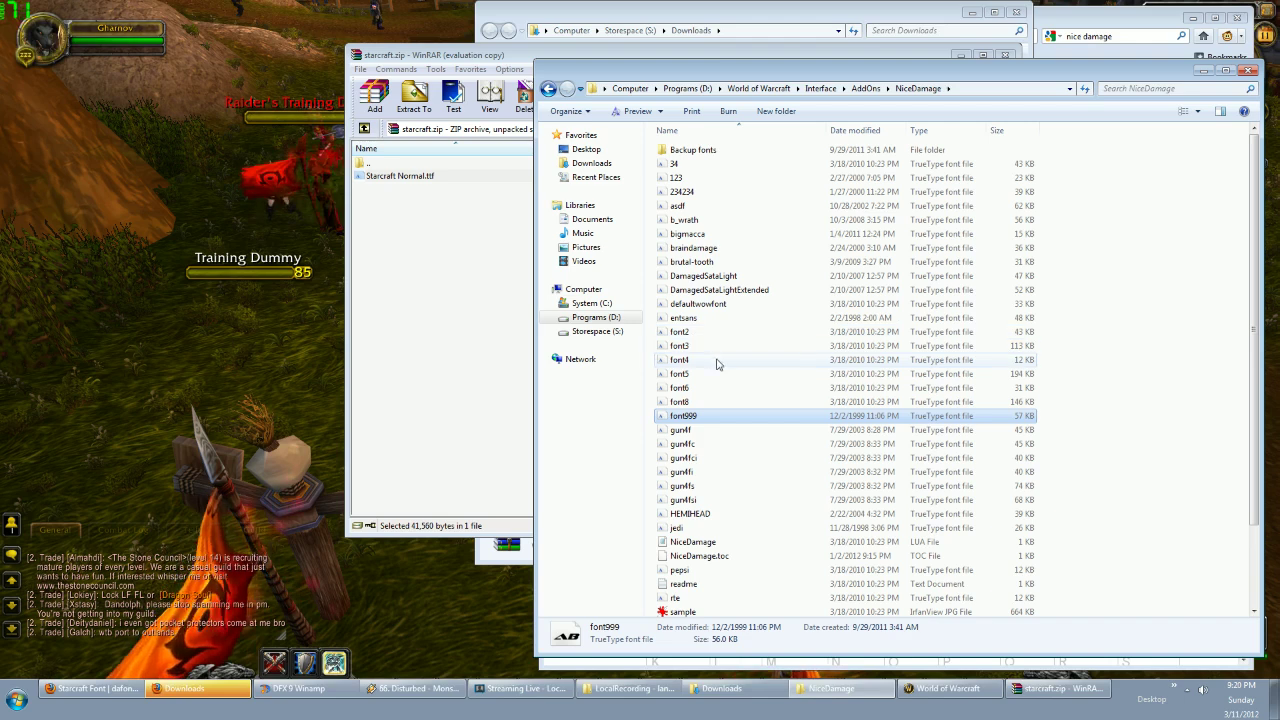
# Rename the Starcraft Normal font file to font.
pyautogui.scroll(-3, 762, 558)
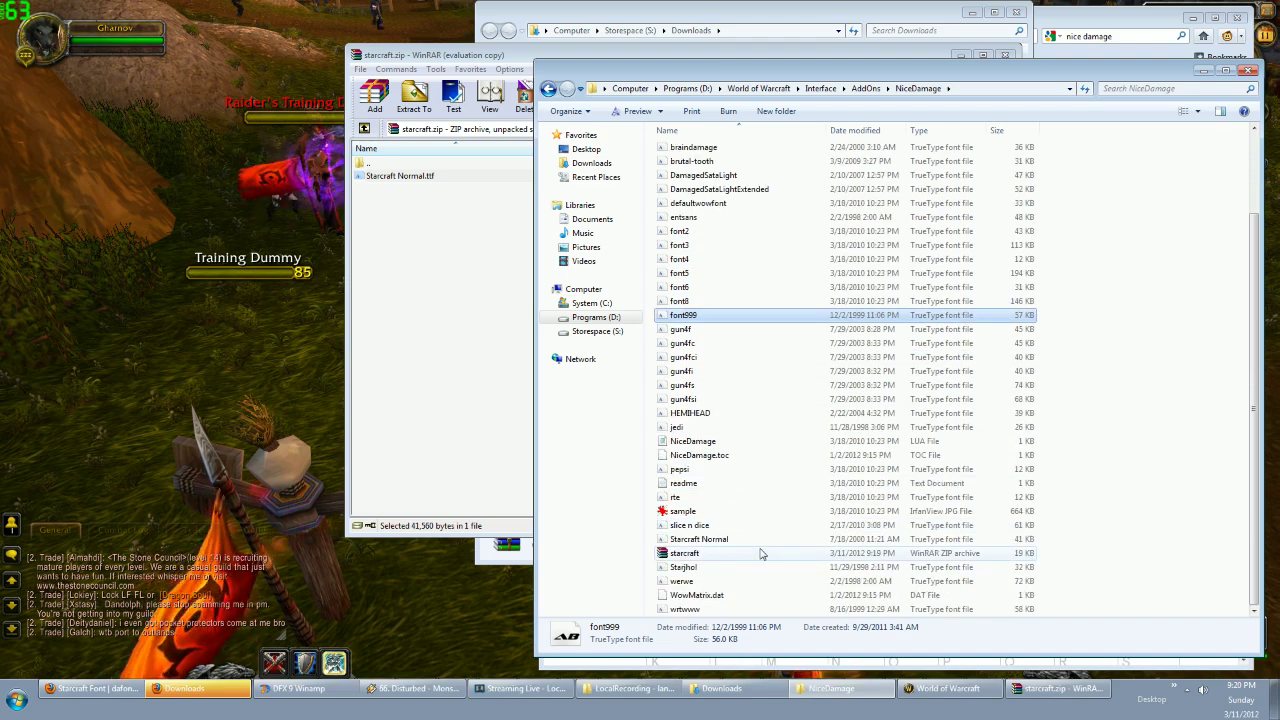
pyautogui.click(732, 539)
pyautogui.rightClick(728, 541)
pyautogui.click(763, 511)
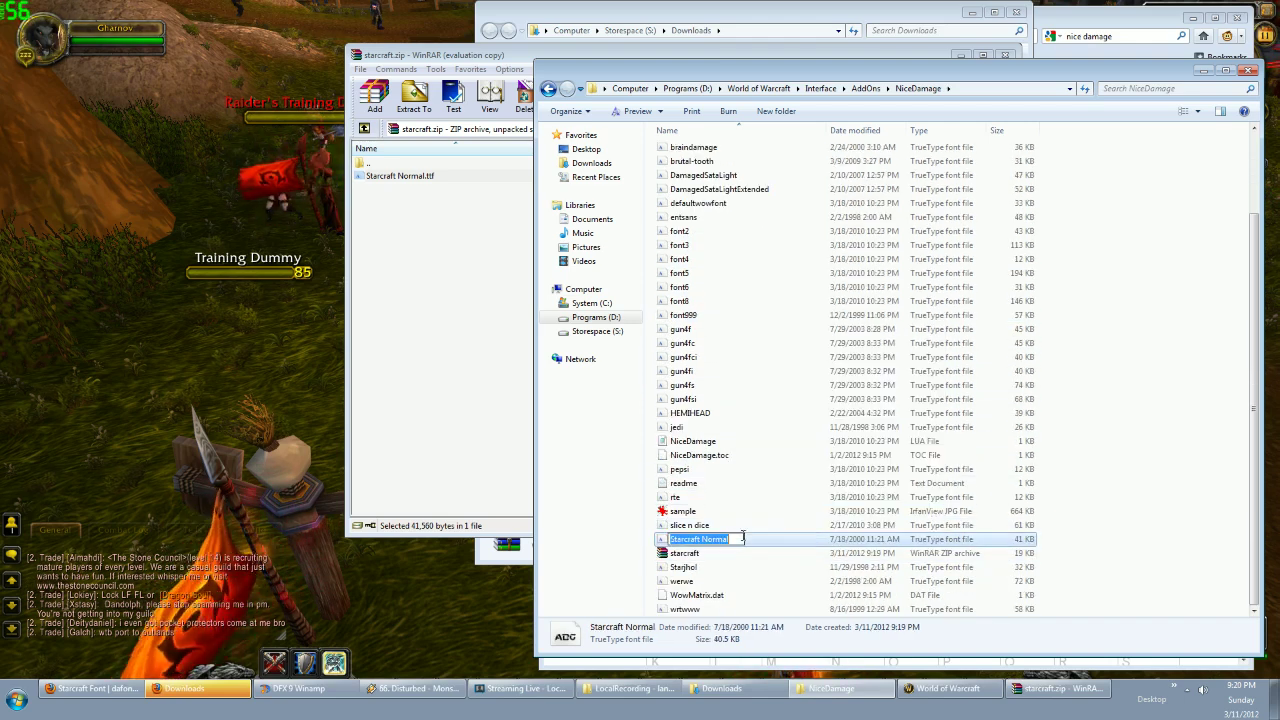
pyautogui.write('font')
pyautogui.press('Return')
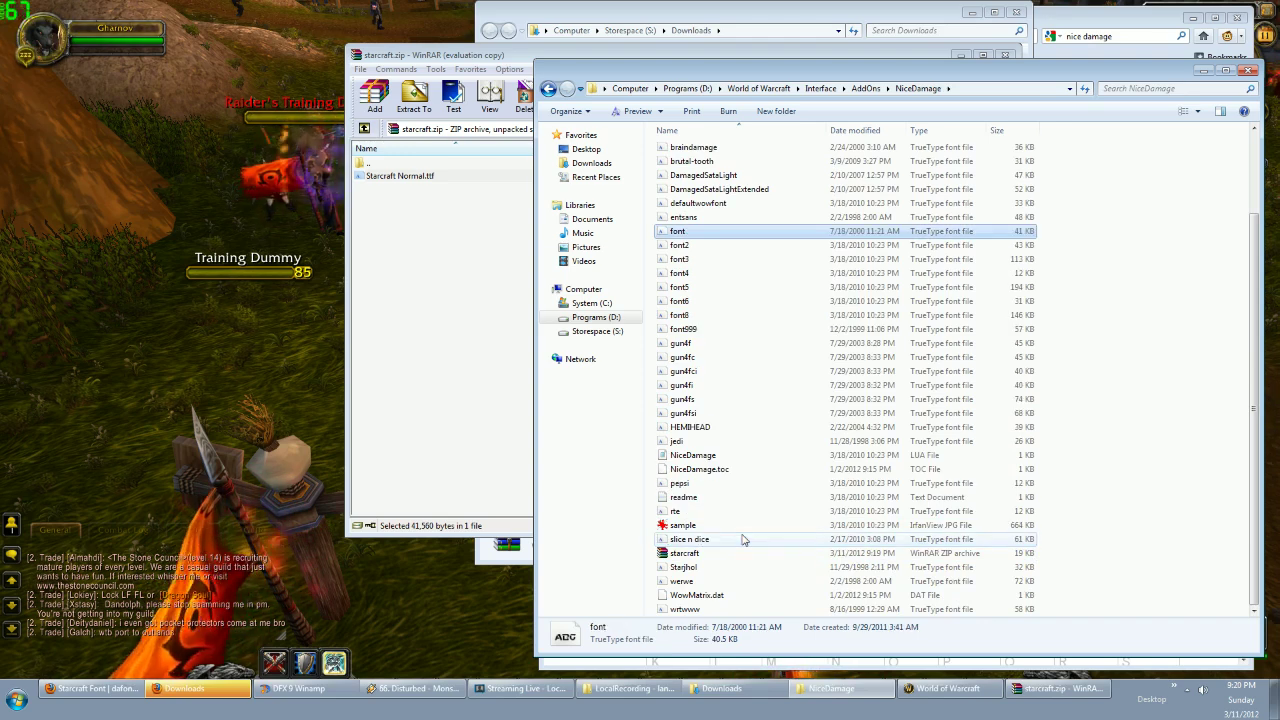
# Switch to World of Warcraft, leave the running session for the login screen, and log back in with the account password.
pyautogui.click(276, 333)
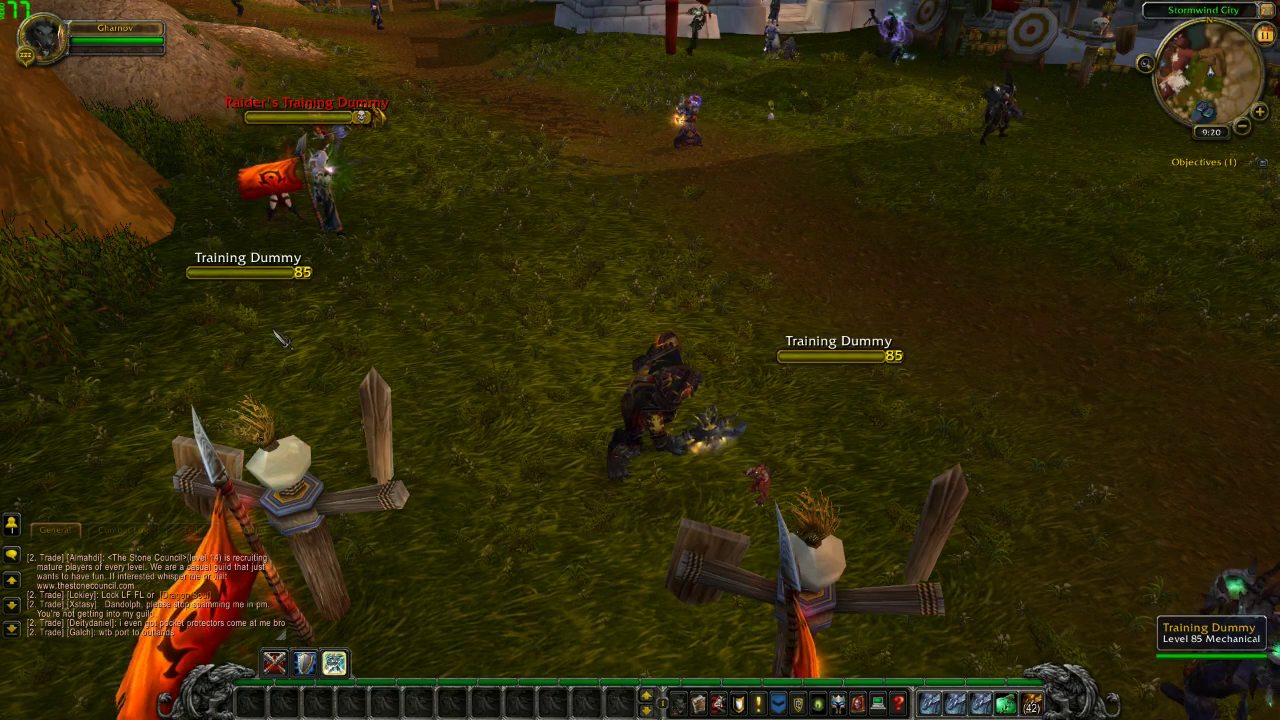
pyautogui.press('Escape')
pyautogui.click(629, 400)
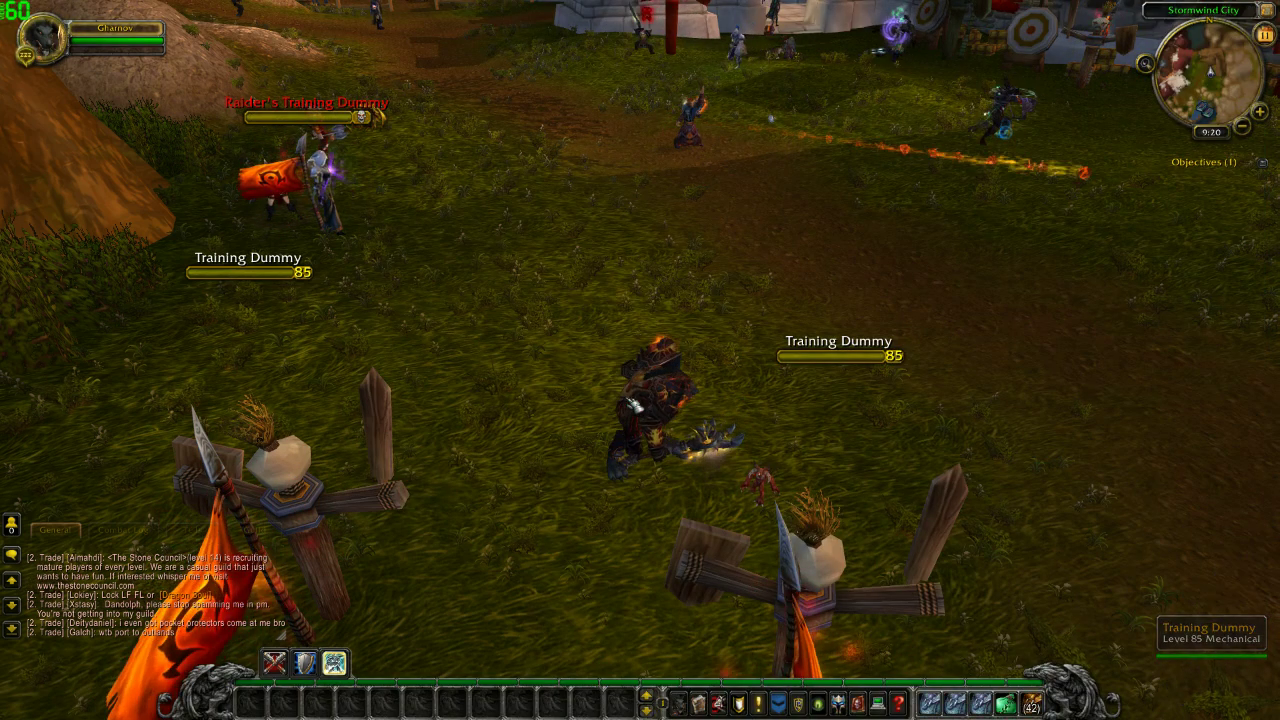
pyautogui.hotkey('alt', 'Tab')
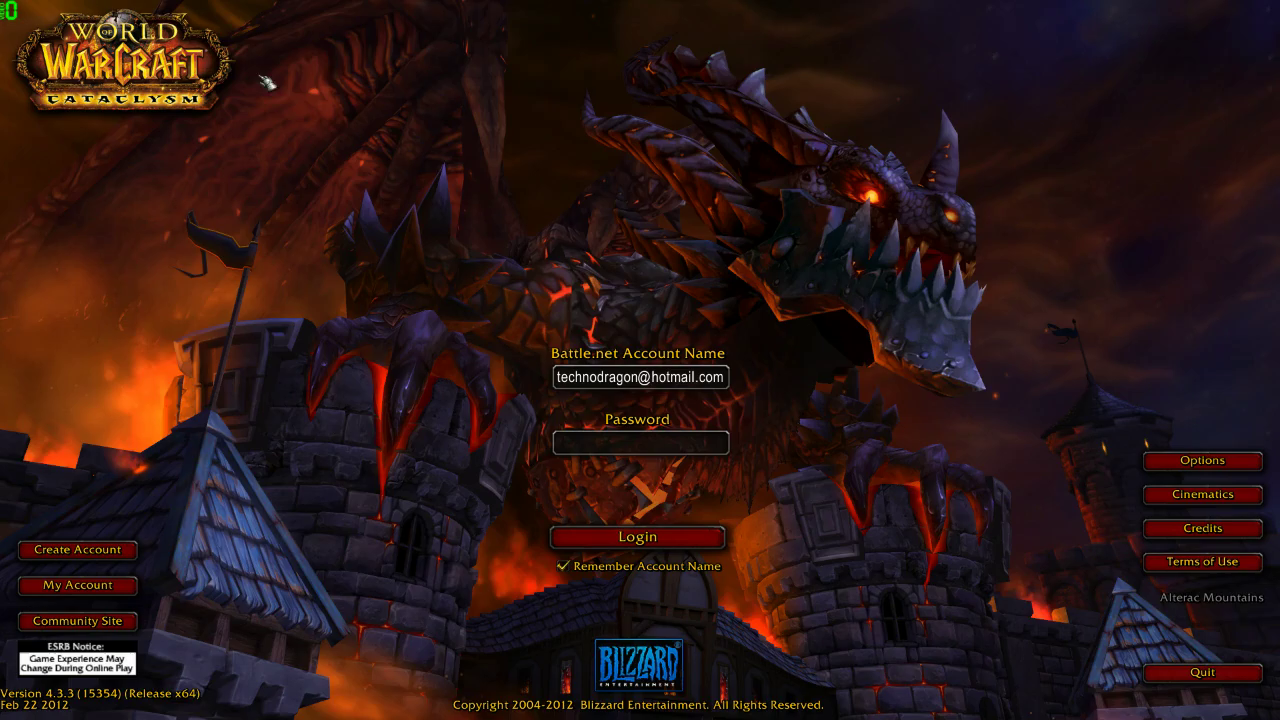
pyautogui.write('**********')
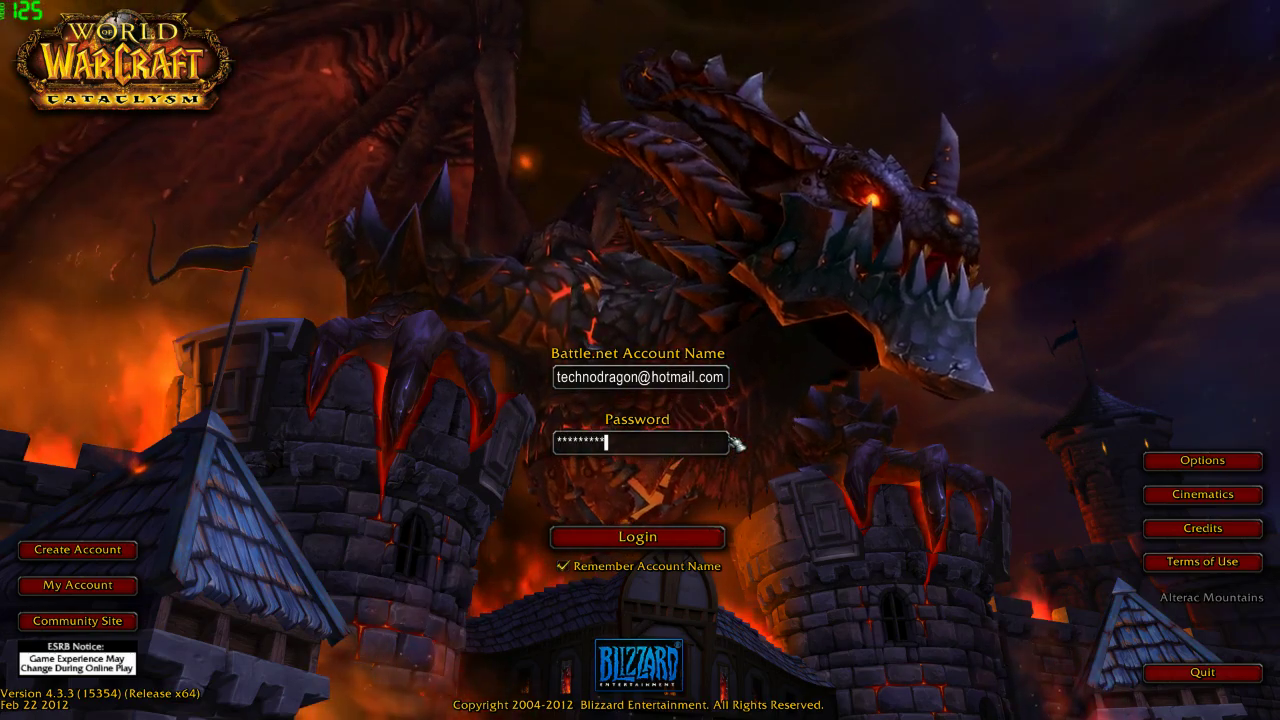
pyautogui.press('Return')
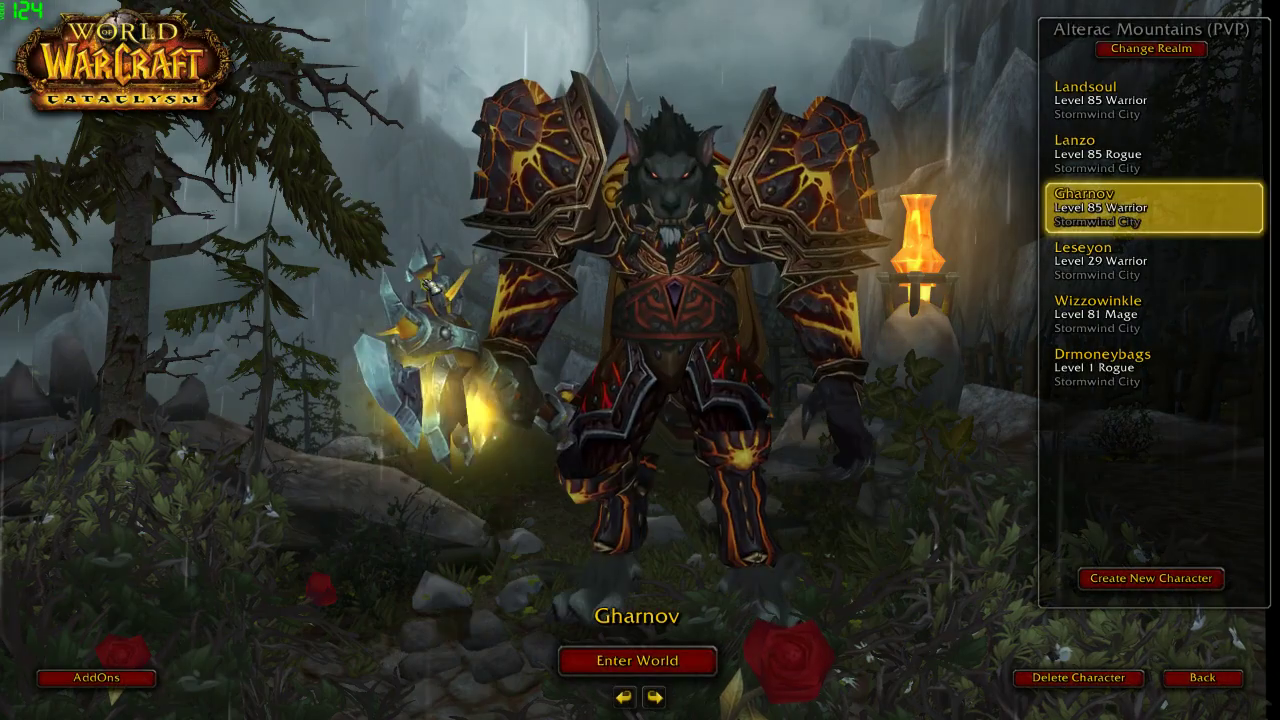
# Configure the addon list for the selected level 85 warrior, tick NiceDamage, and accept the list.
pyautogui.click(96, 677)
pyautogui.click(489, 168)
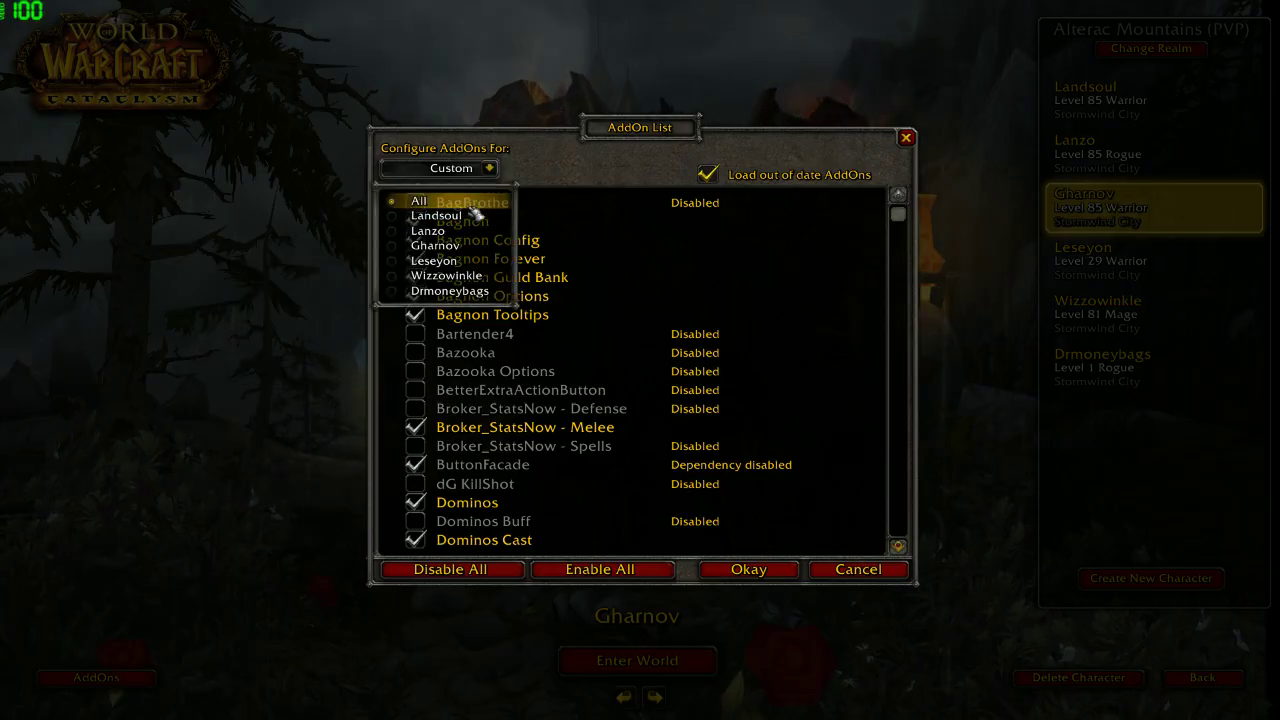
pyautogui.click(463, 250)
pyautogui.scroll(-5, 540, 340)
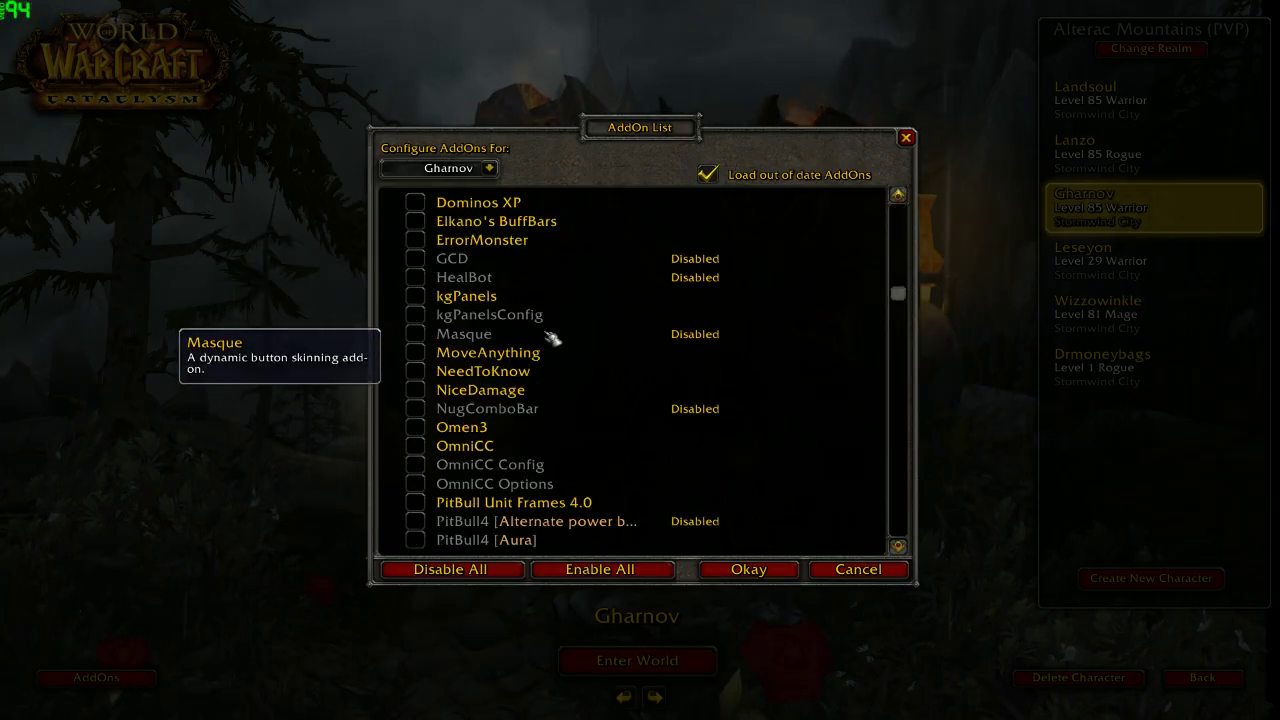
pyautogui.click(415, 390)
pyautogui.click(797, 572)
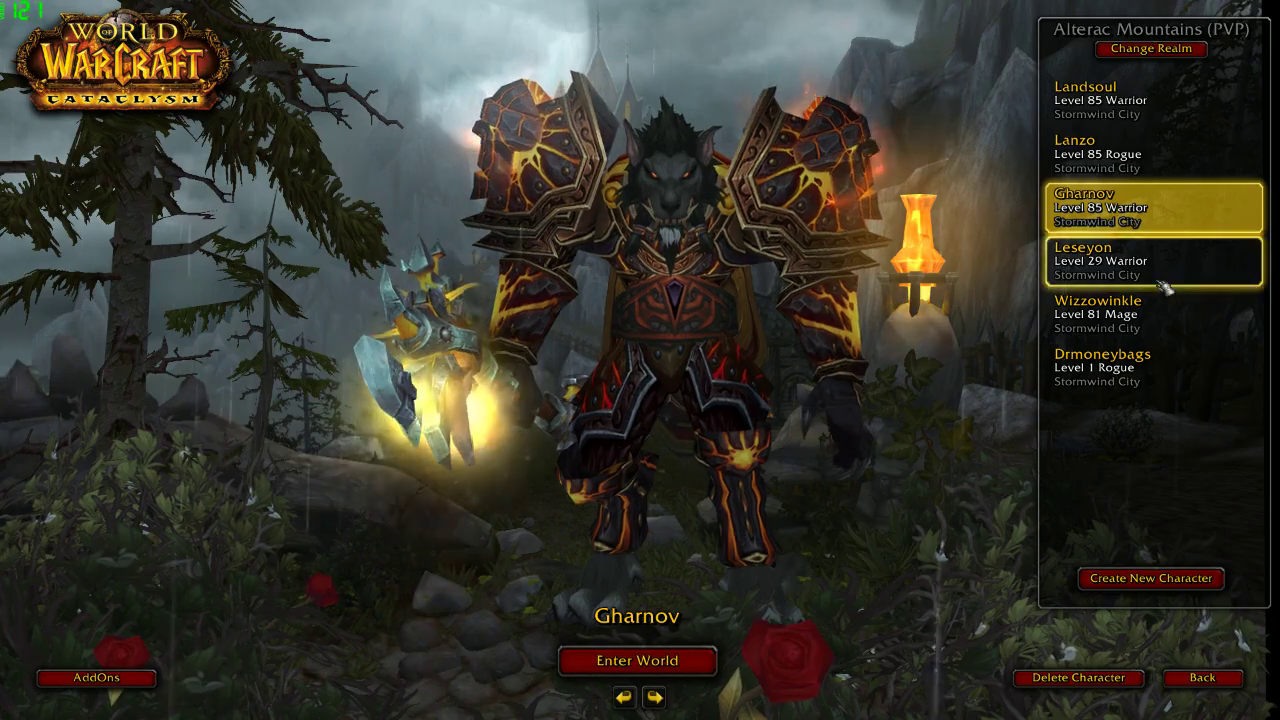
# Enter the world with the selected level 85 warrior and attack a training dummy.
pyautogui.doubleClick(1148, 212)
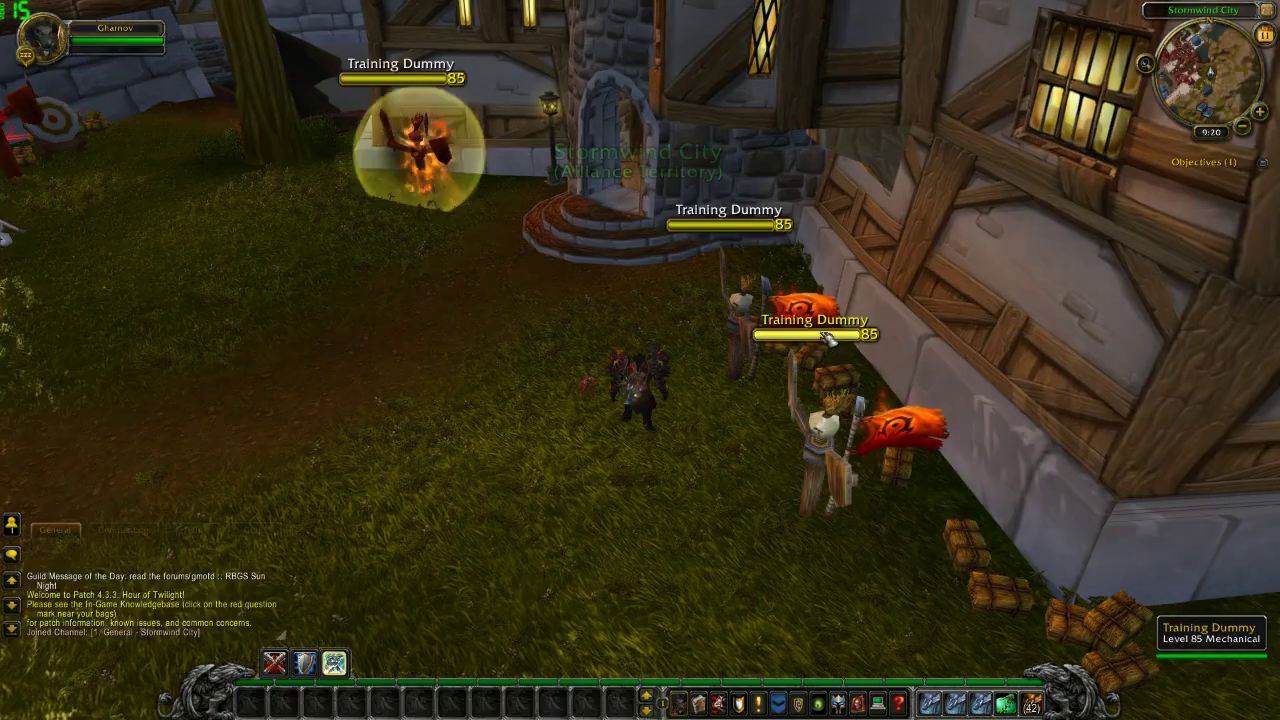
pyautogui.press('Tab')
pyautogui.press('1')
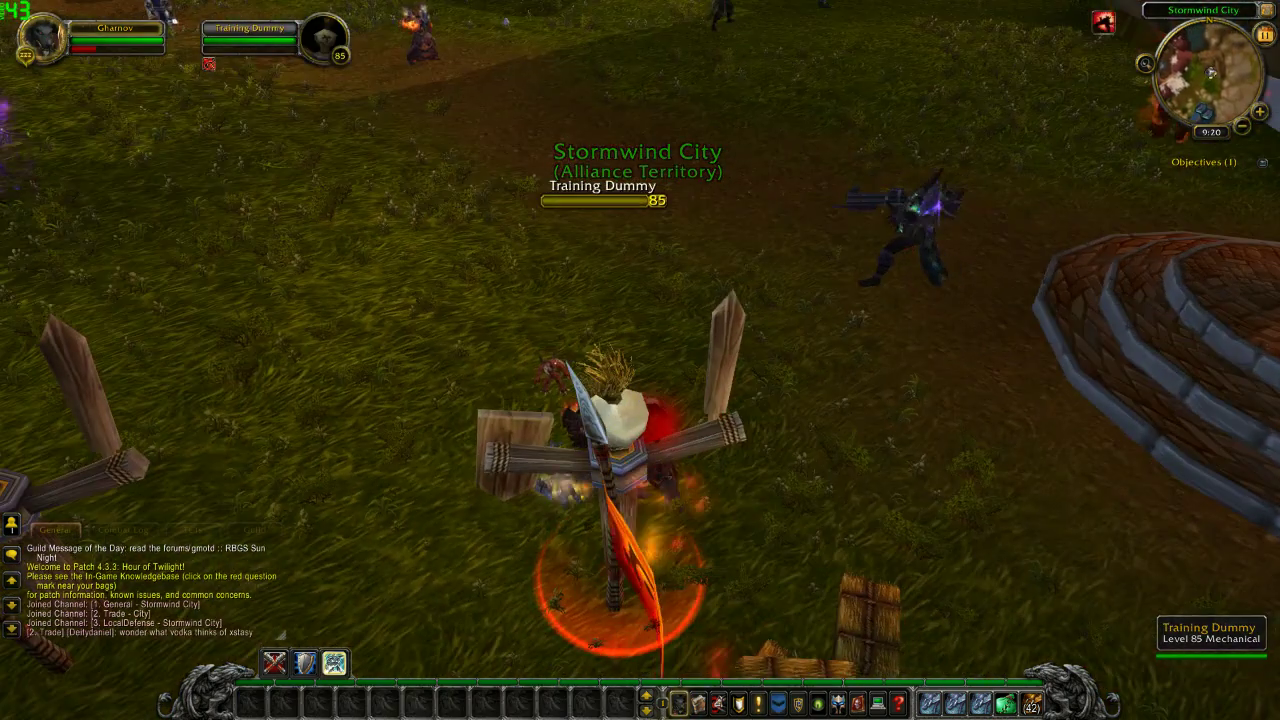
# Keep attacking the training dummies and examine the font of the damage numbers above them.
pyautogui.moveTo(640, 360); pyautogui.dragTo(760, 350)
pyautogui.scroll(-4, 640, 360)
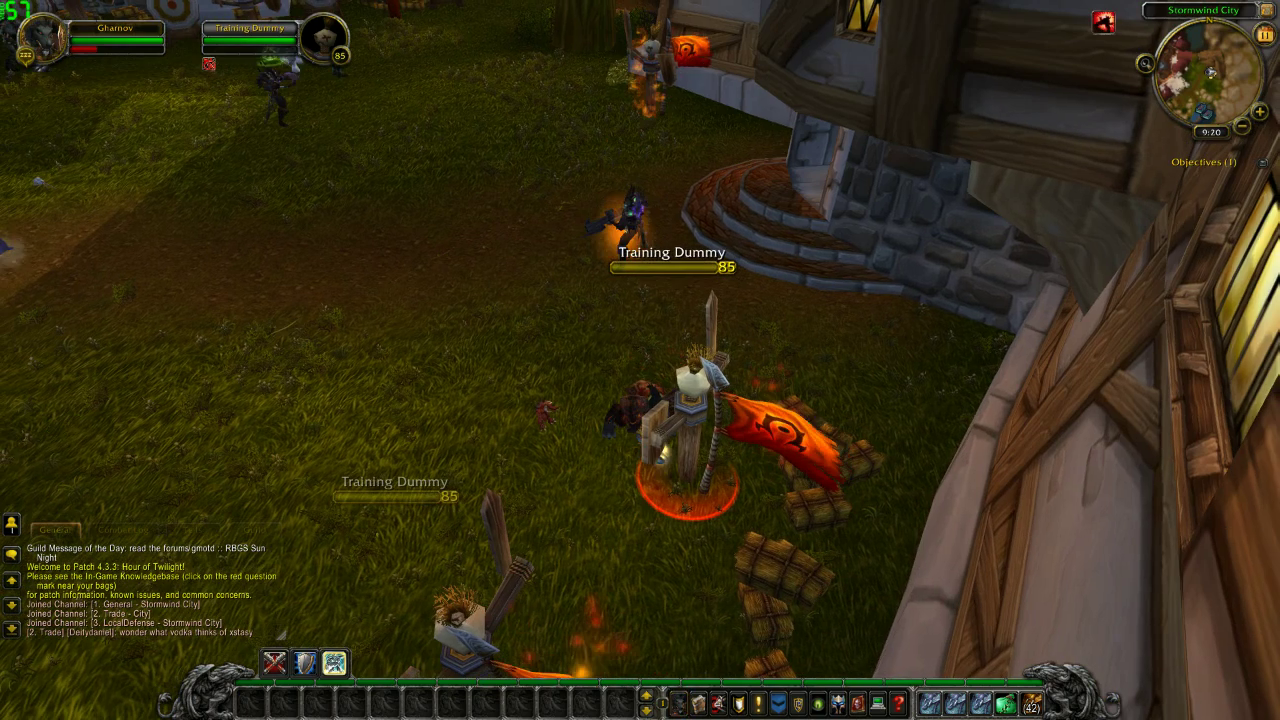
pyautogui.moveTo(640, 360); pyautogui.dragTo(535, 400)
pyautogui.moveTo(713, 348); pyautogui.dragTo(703, 348)
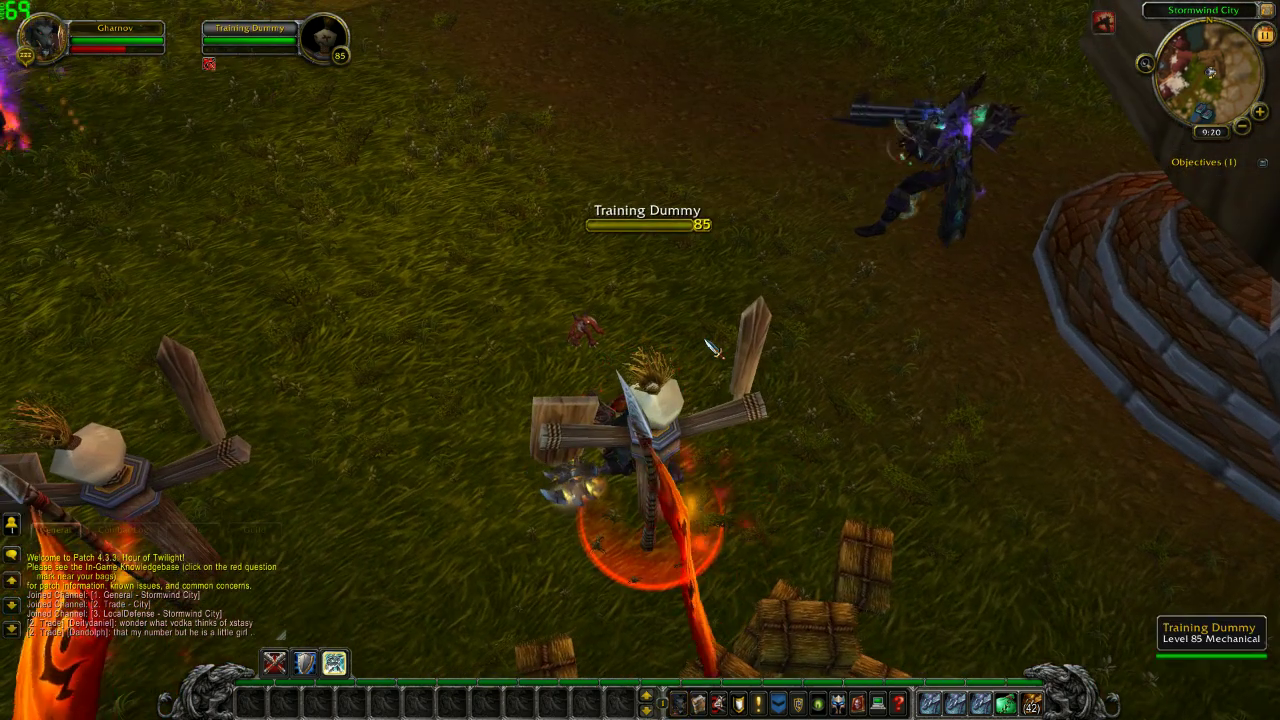
pyautogui.press('1')
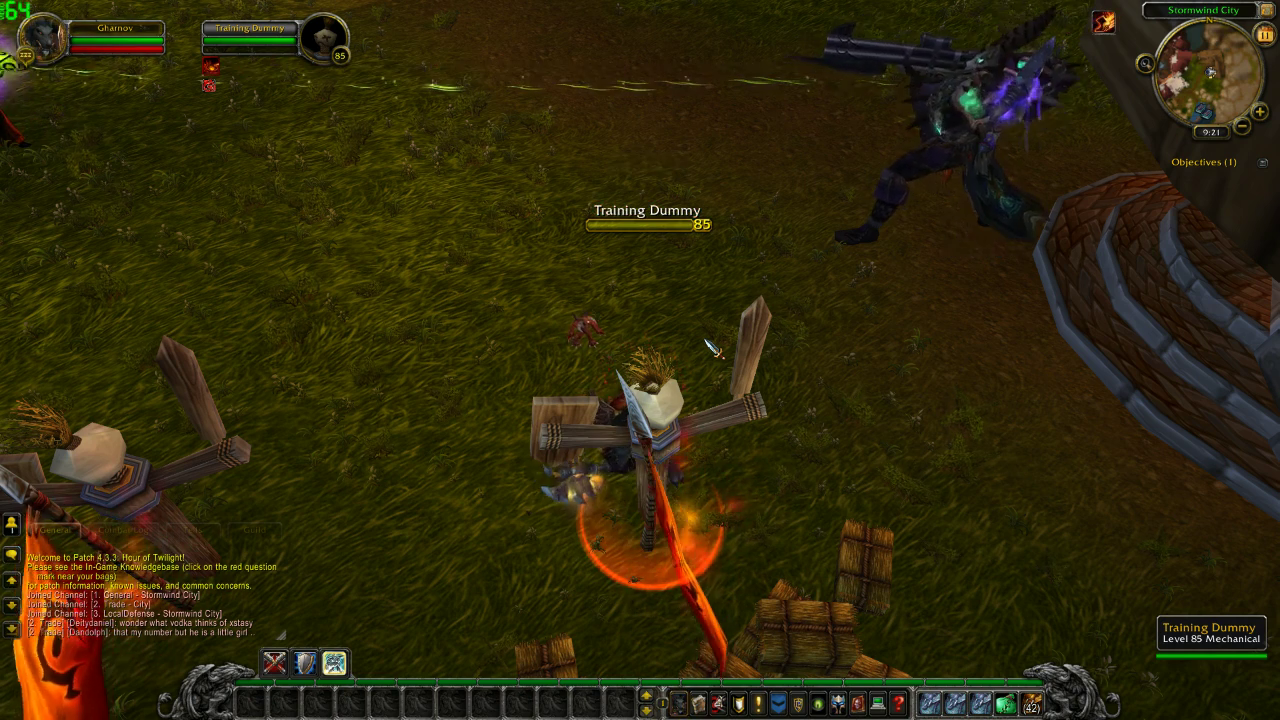
pyautogui.press('1')
pyautogui.press('w')
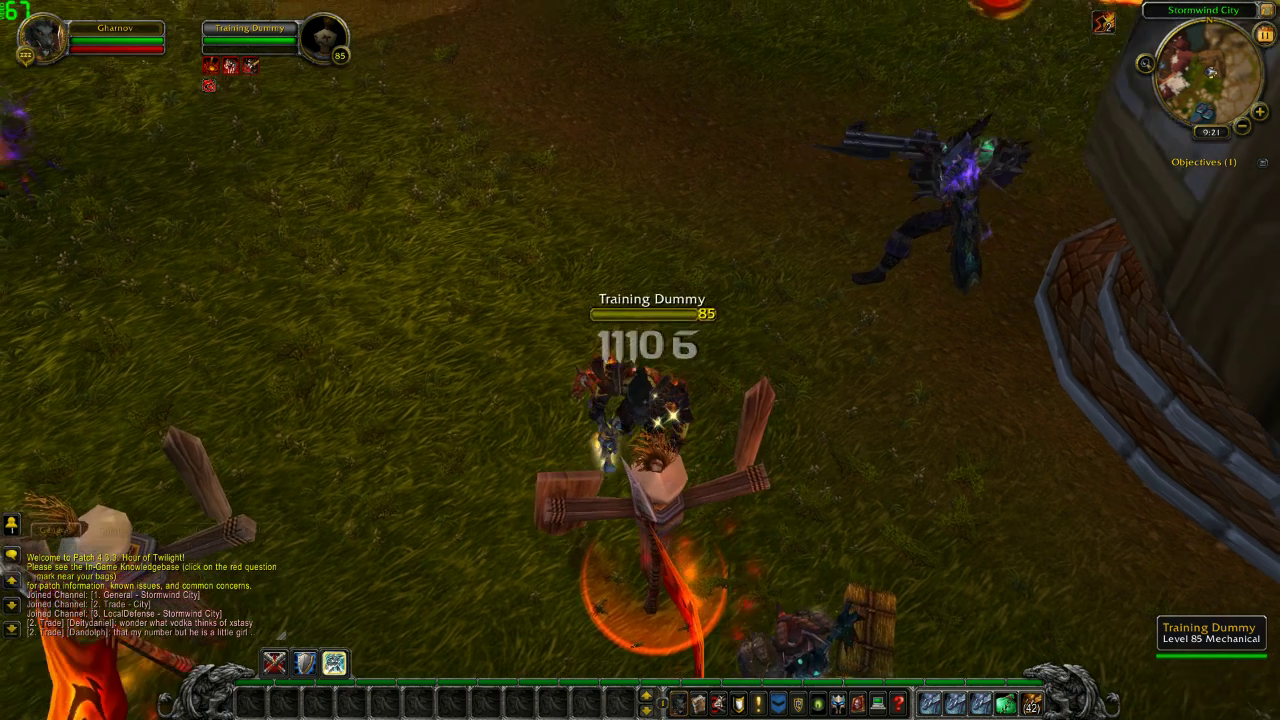
pyautogui.click(857, 415)
pyautogui.press('w')
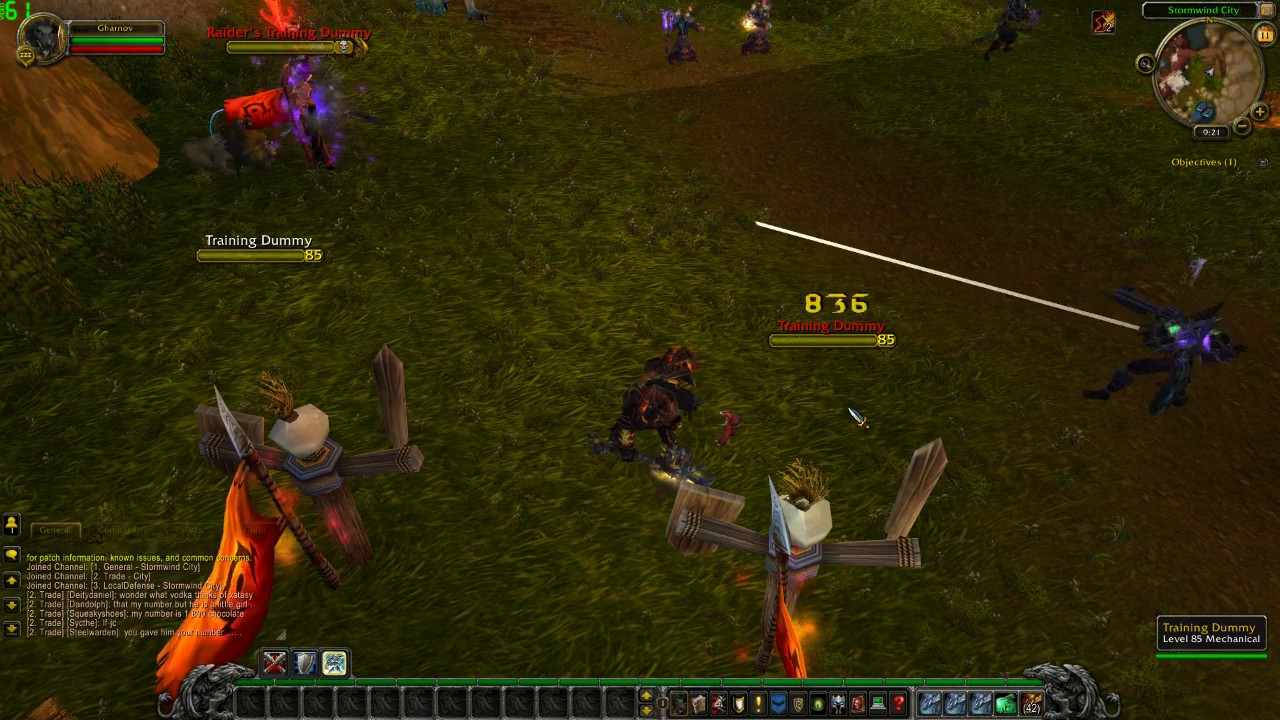
# Exit World of Warcraft, then close the starcraft archive and minimize the NiceDamage and Downloads folders to reveal the dafont page.
pyautogui.press('Escape')
pyautogui.press('Escape')
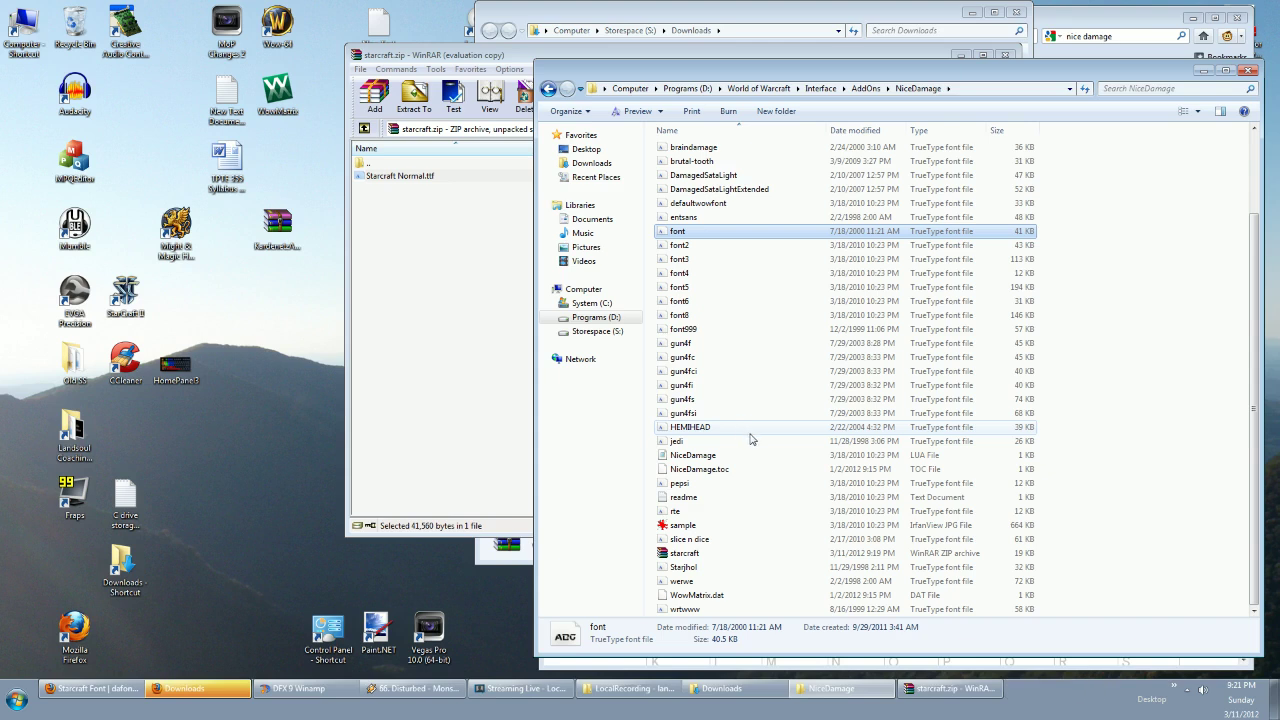
pyautogui.click(1203, 71)
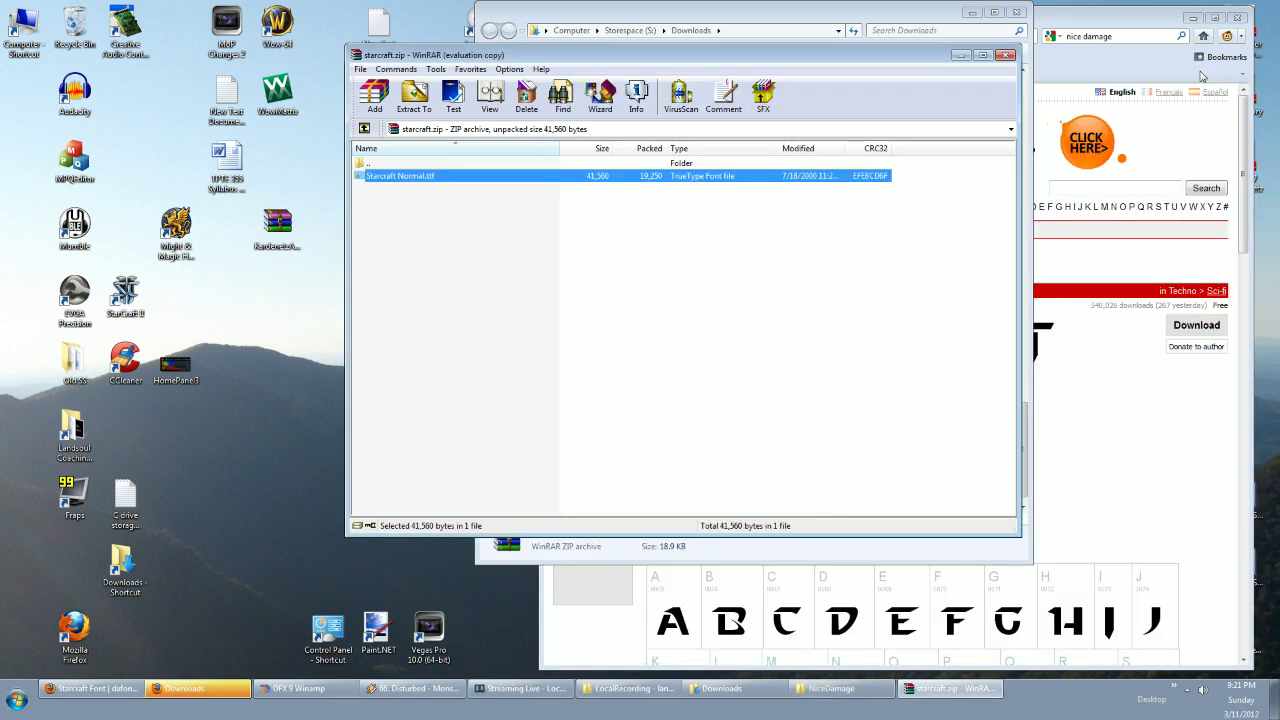
pyautogui.click(1005, 56)
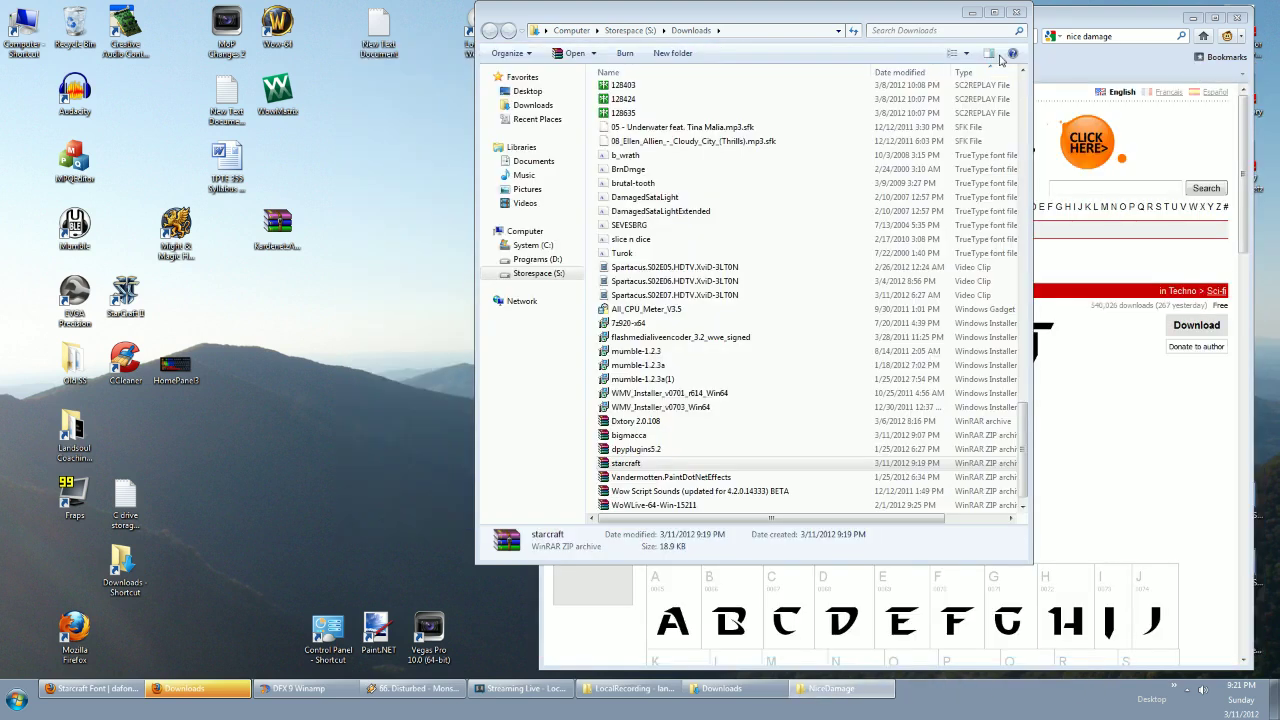
pyautogui.click(971, 14)
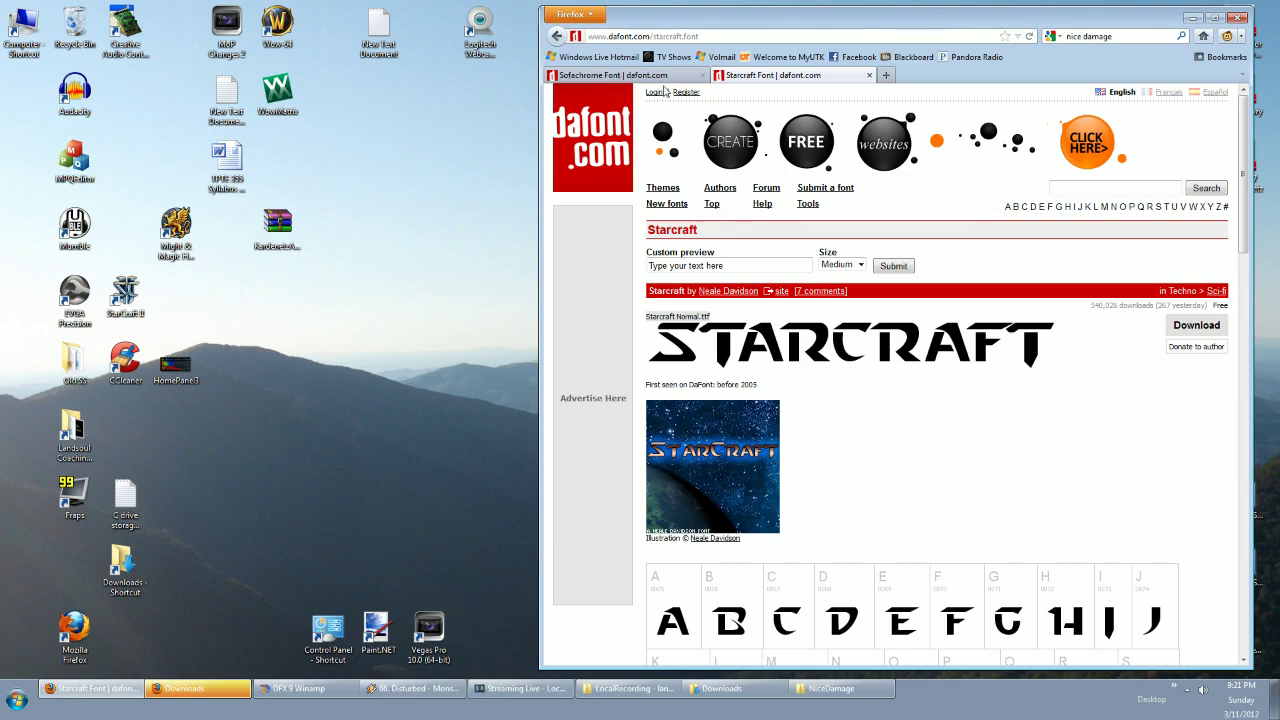
# Switch to the open Sofachrome page on dafont and look through the font's character samples.
pyautogui.click(615, 75)
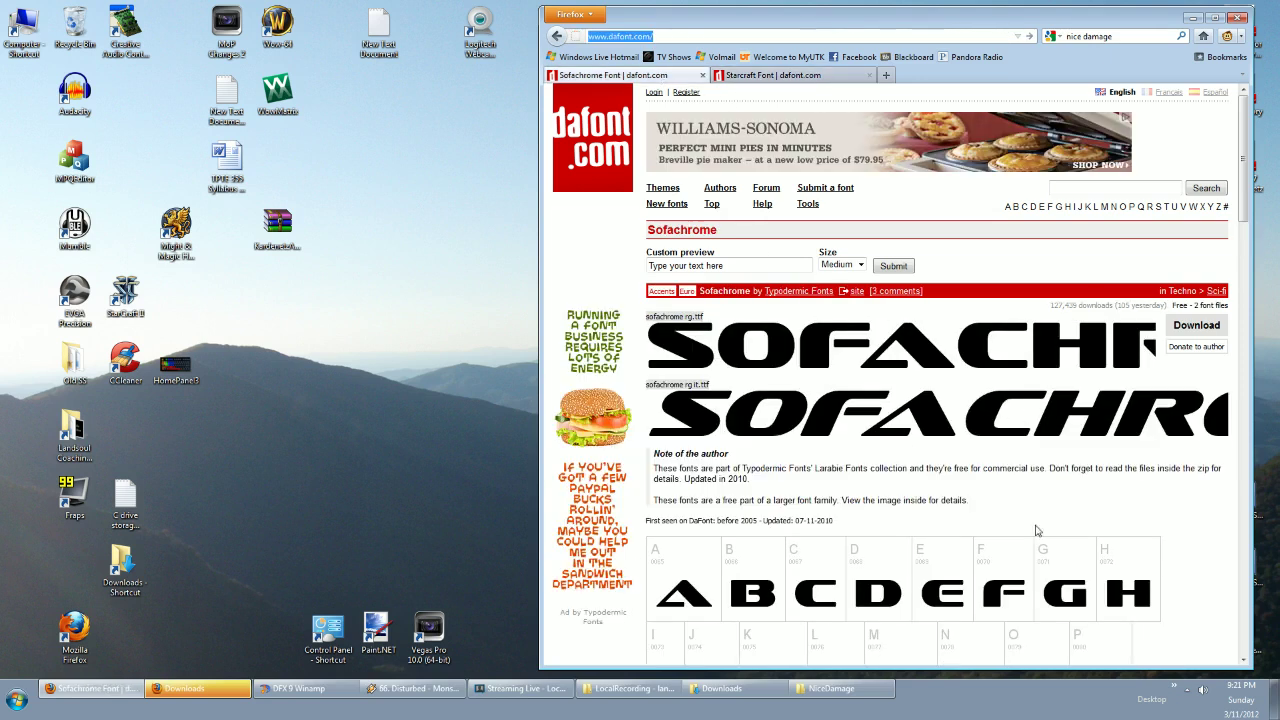
pyautogui.scroll(-10, 1036, 530)
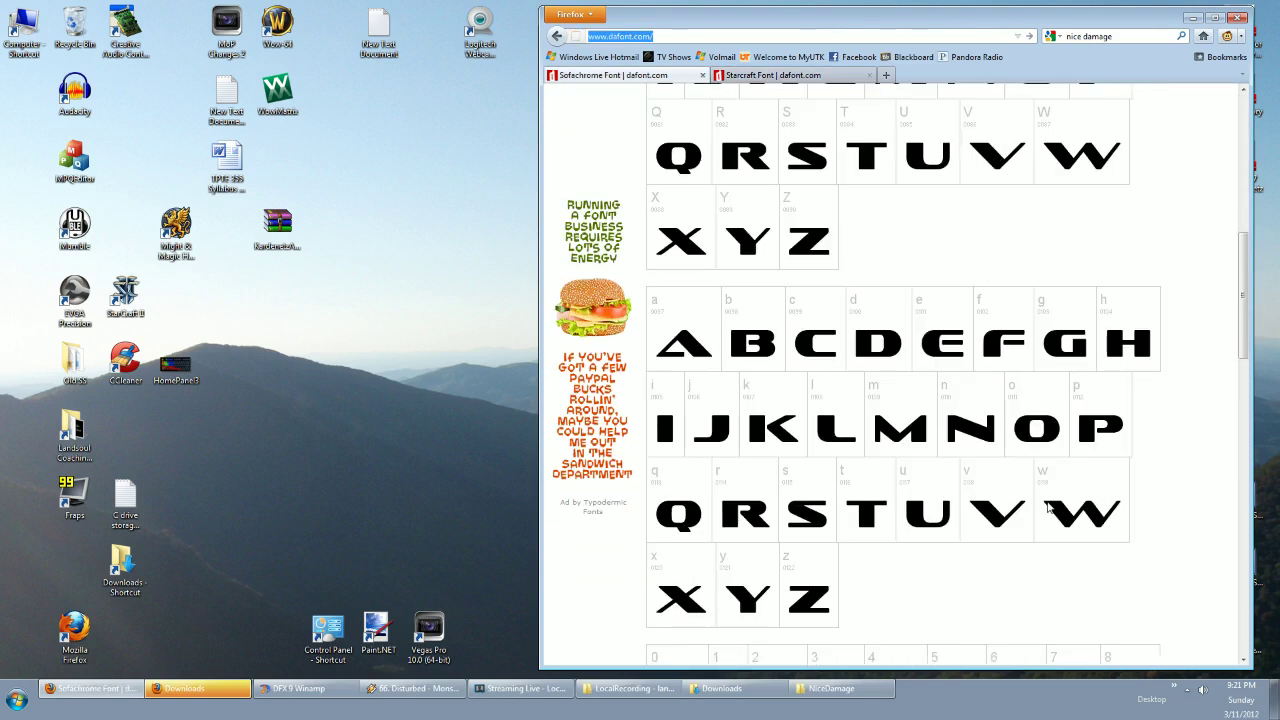
pyautogui.scroll(-4, 1048, 508)
pyautogui.scroll(10, 1036, 508)
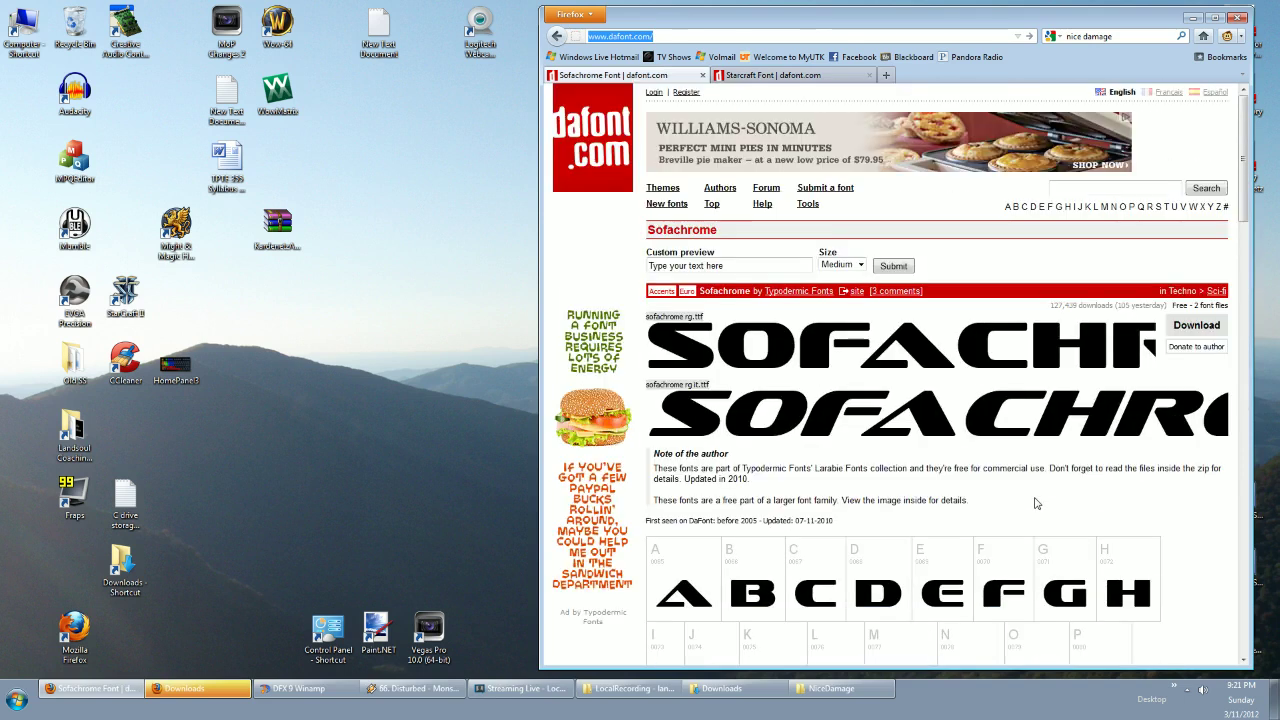
# Search dafont for sofachrome and view the matching font entry.
pyautogui.click(1082, 185)
pyautogui.write('sofachrome')
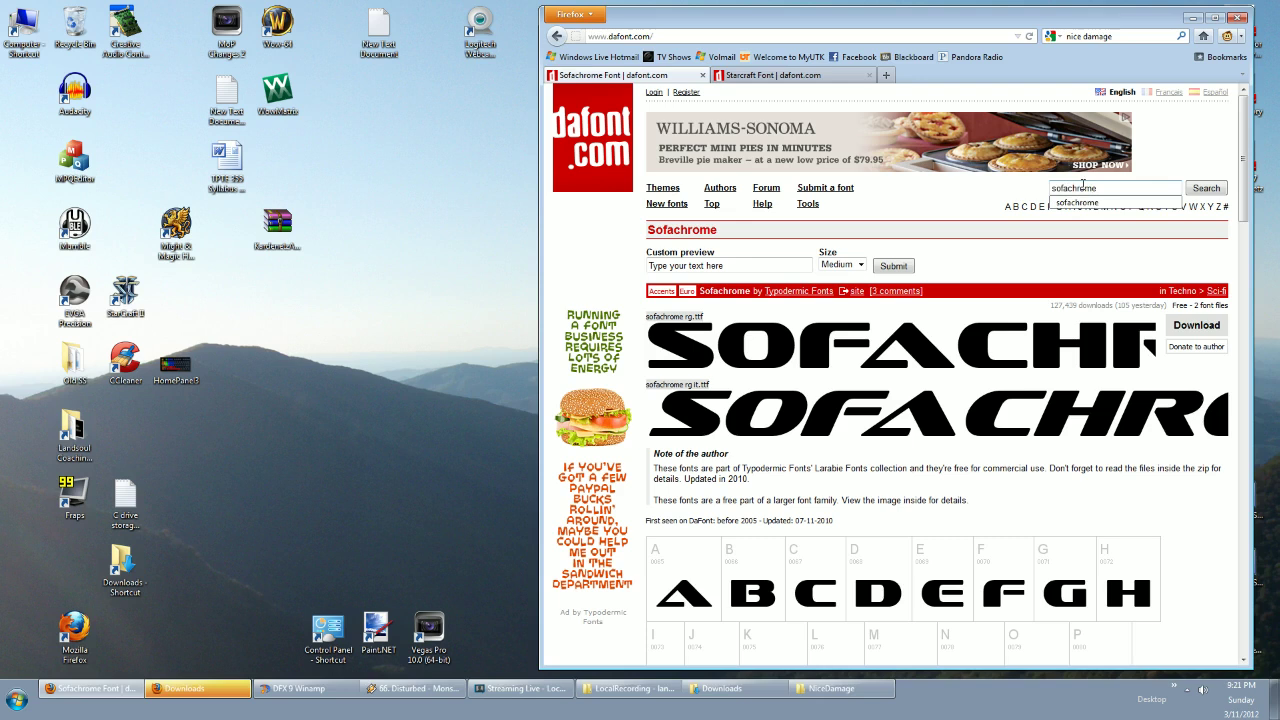
pyautogui.press('Return')
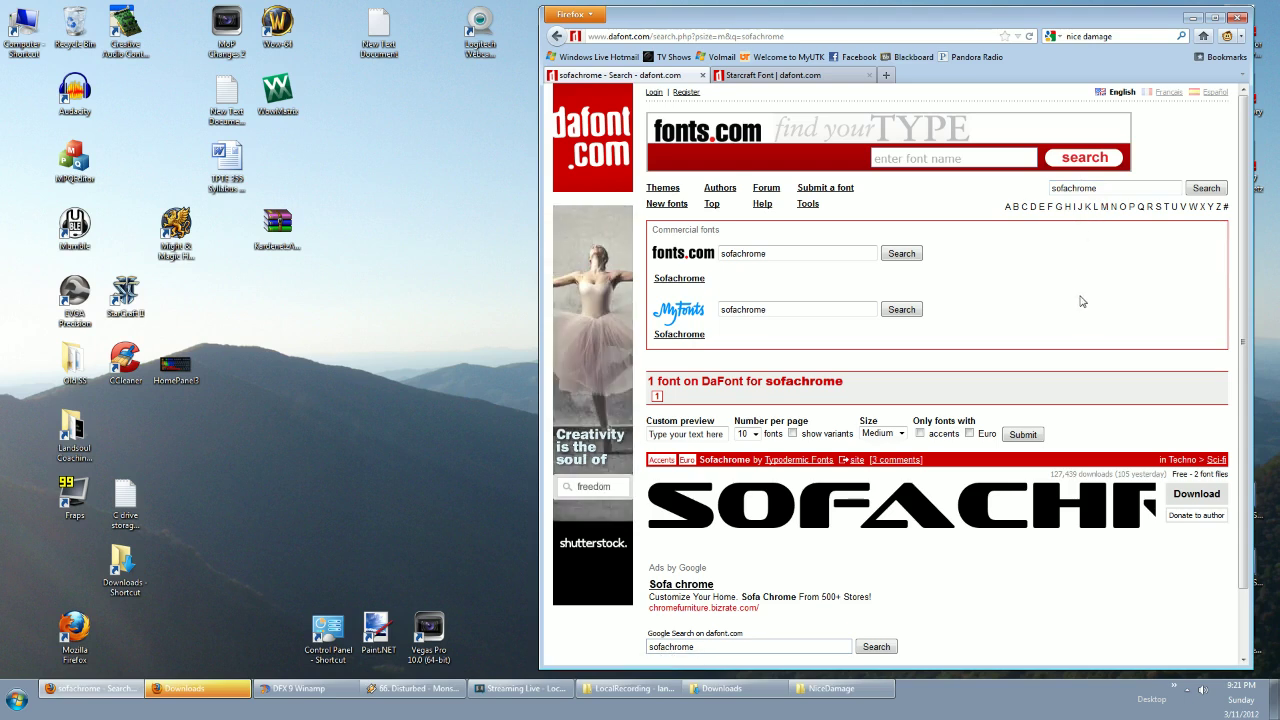
pyautogui.scroll(-2, 1080, 300)
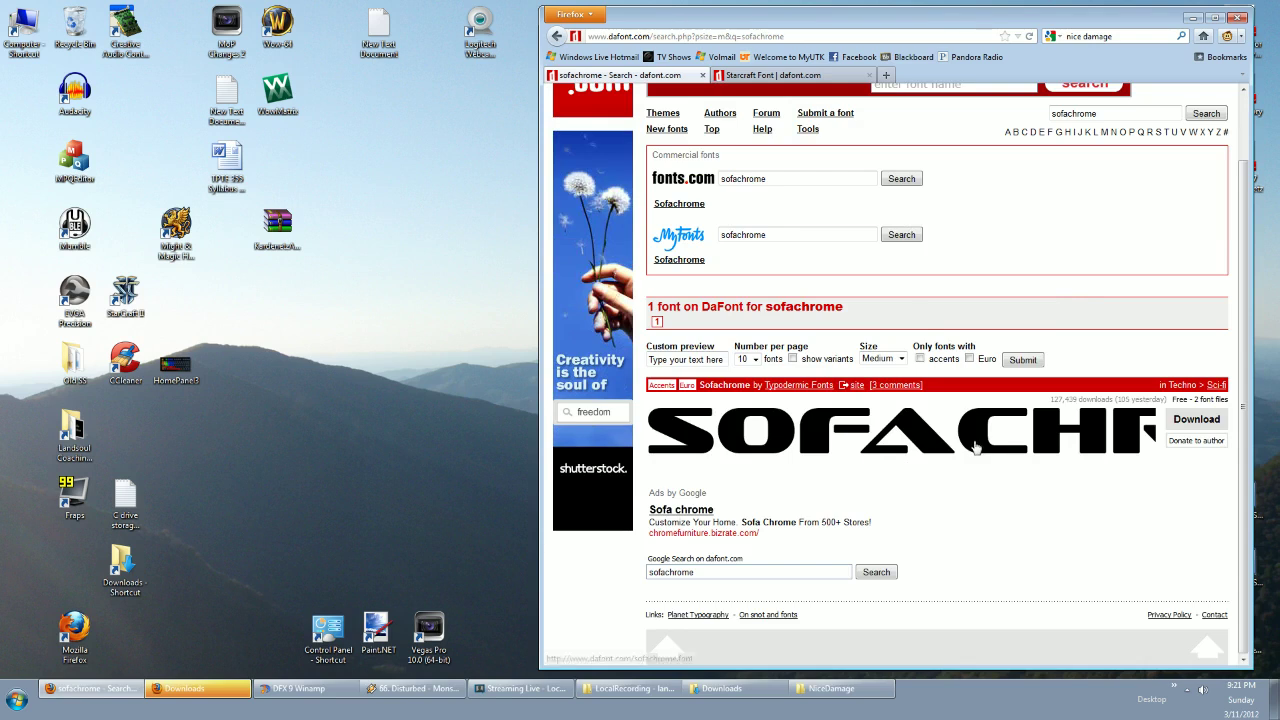
# Bring the NiceDamage addon folder to the front, preview the font999 file, and close the preview.
pyautogui.click(838, 689)
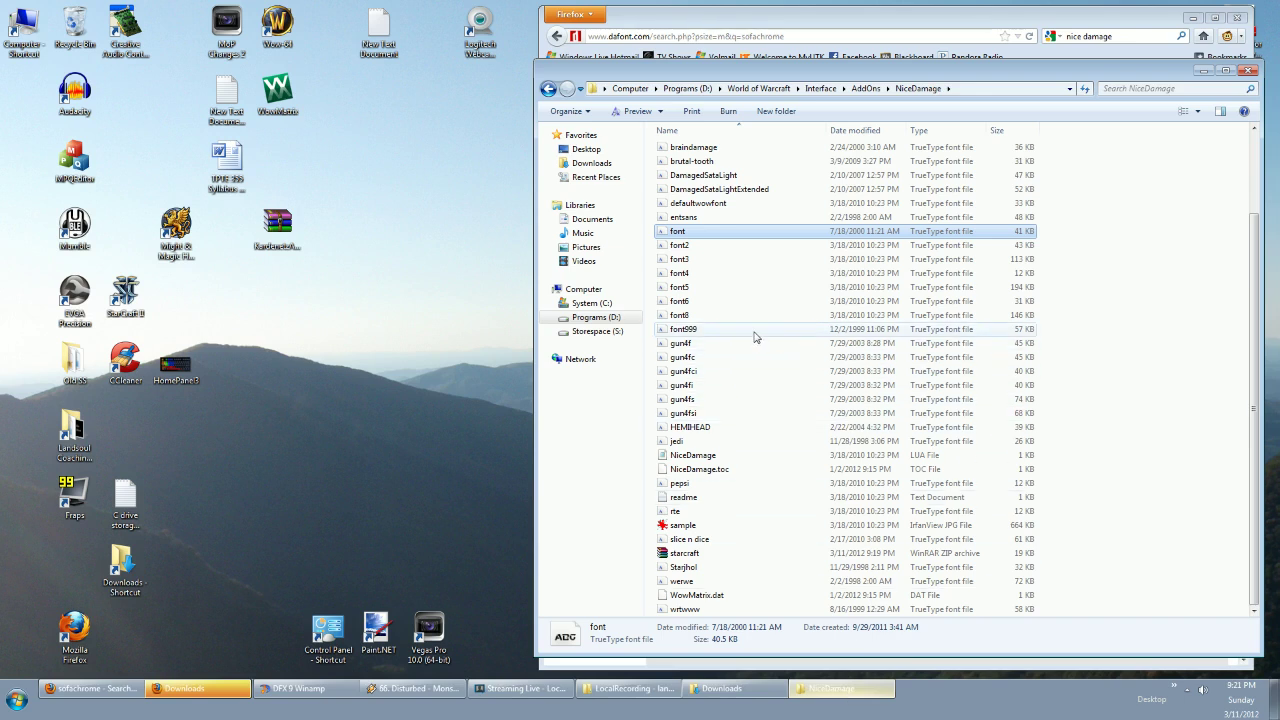
pyautogui.doubleClick(755, 334)
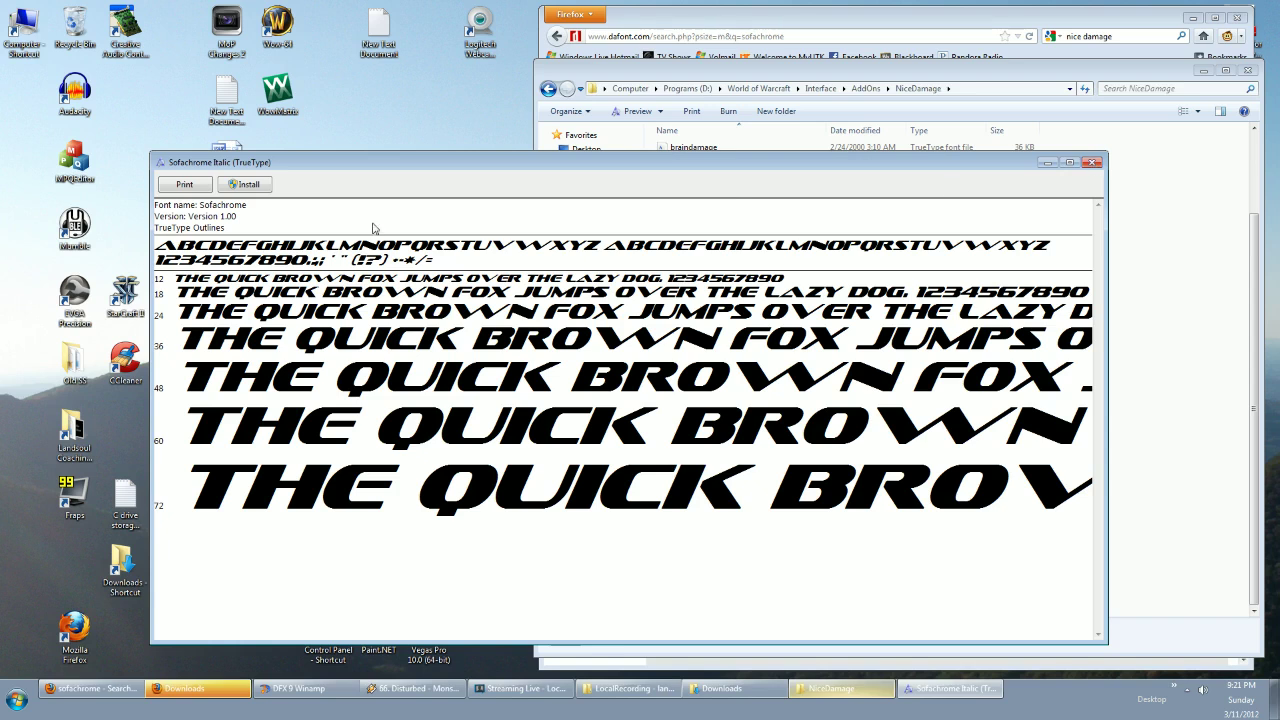
pyautogui.click(1093, 166)
# Rename the current font file in the NiceDamage folder as Starcraft.
pyautogui.rightClick(686, 329)
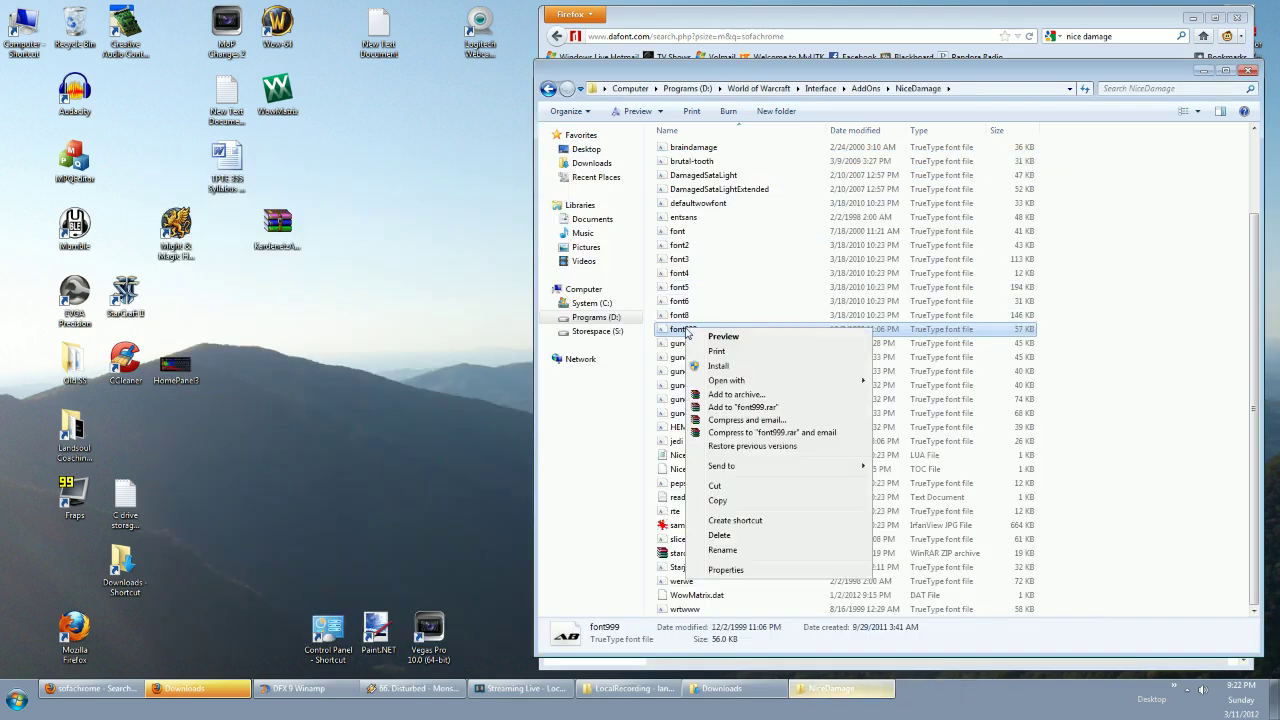
pyautogui.click(662, 331)
pyautogui.rightClick(671, 231)
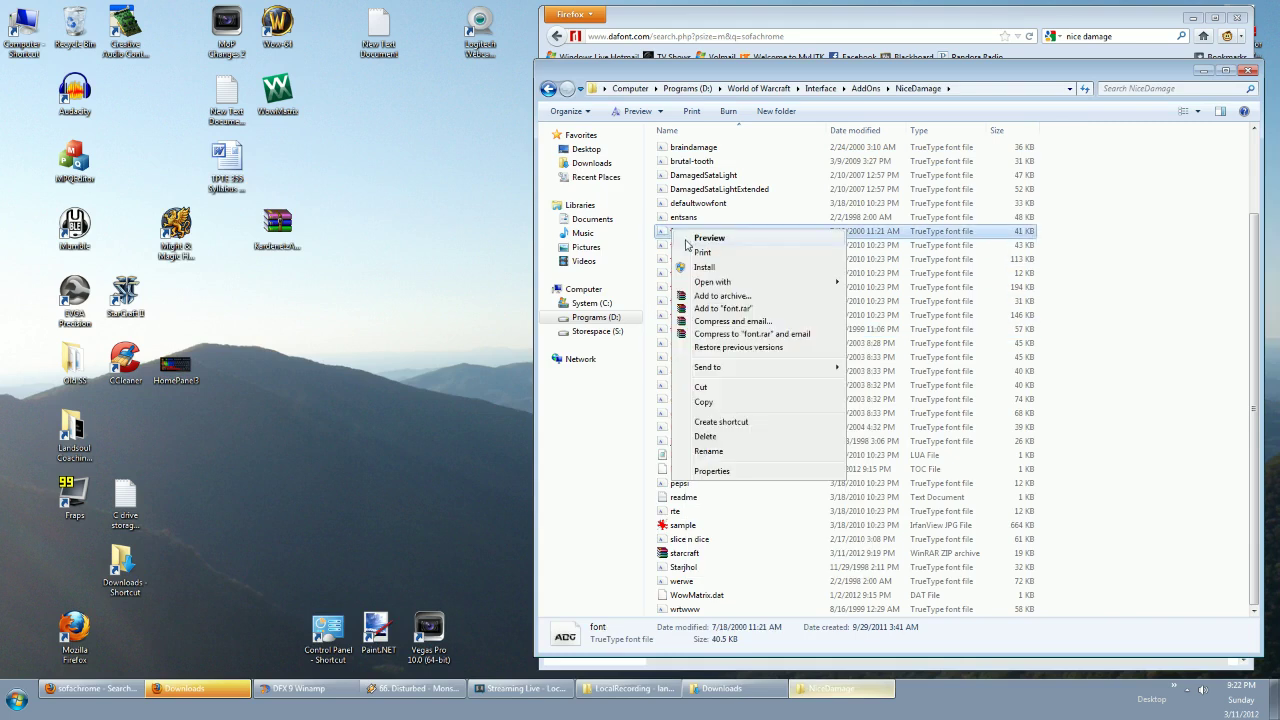
pyautogui.click(743, 452)
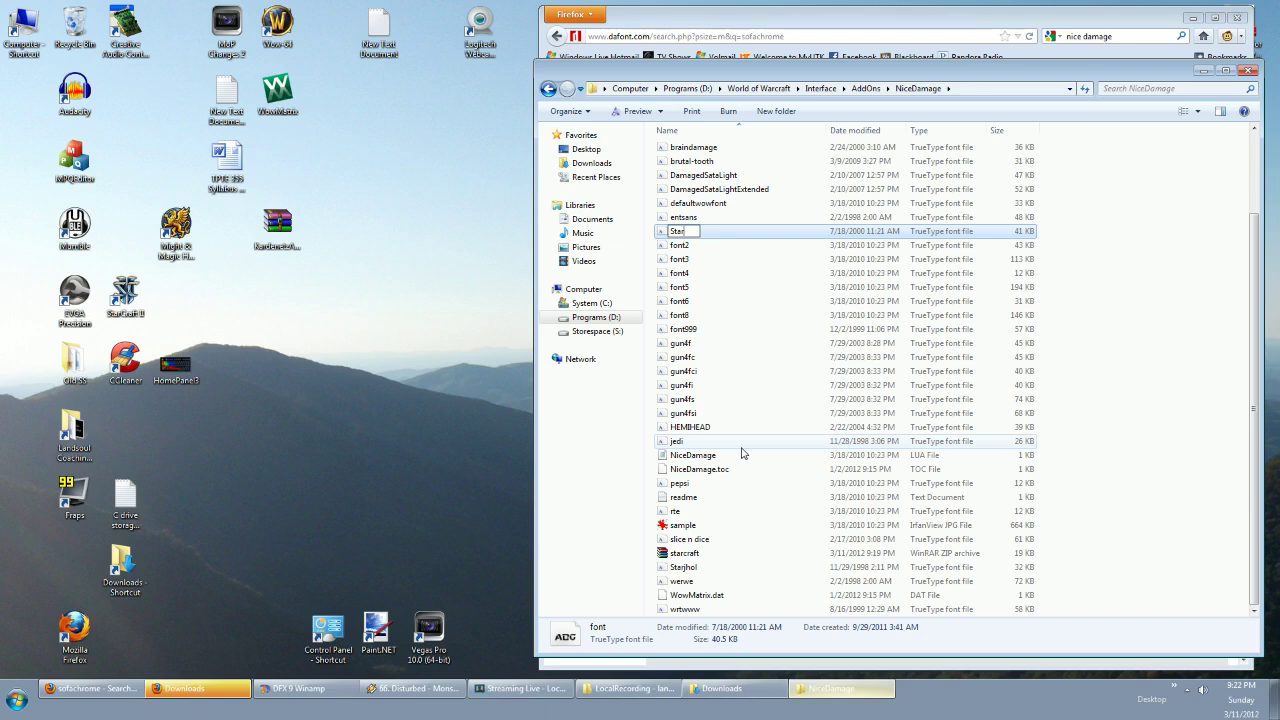
pyautogui.press('Return')
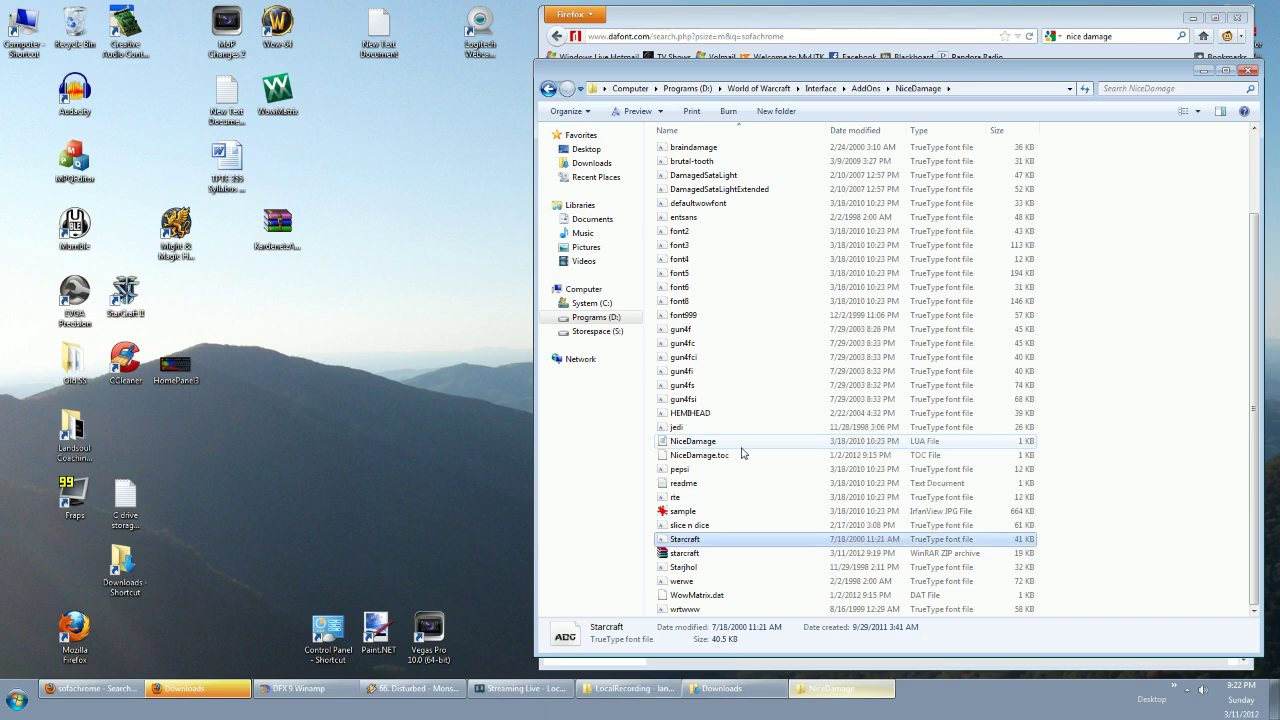
# Rename the font999 file in the NiceDamage folder as font.
pyautogui.rightClick(697, 316)
pyautogui.click(760, 534)
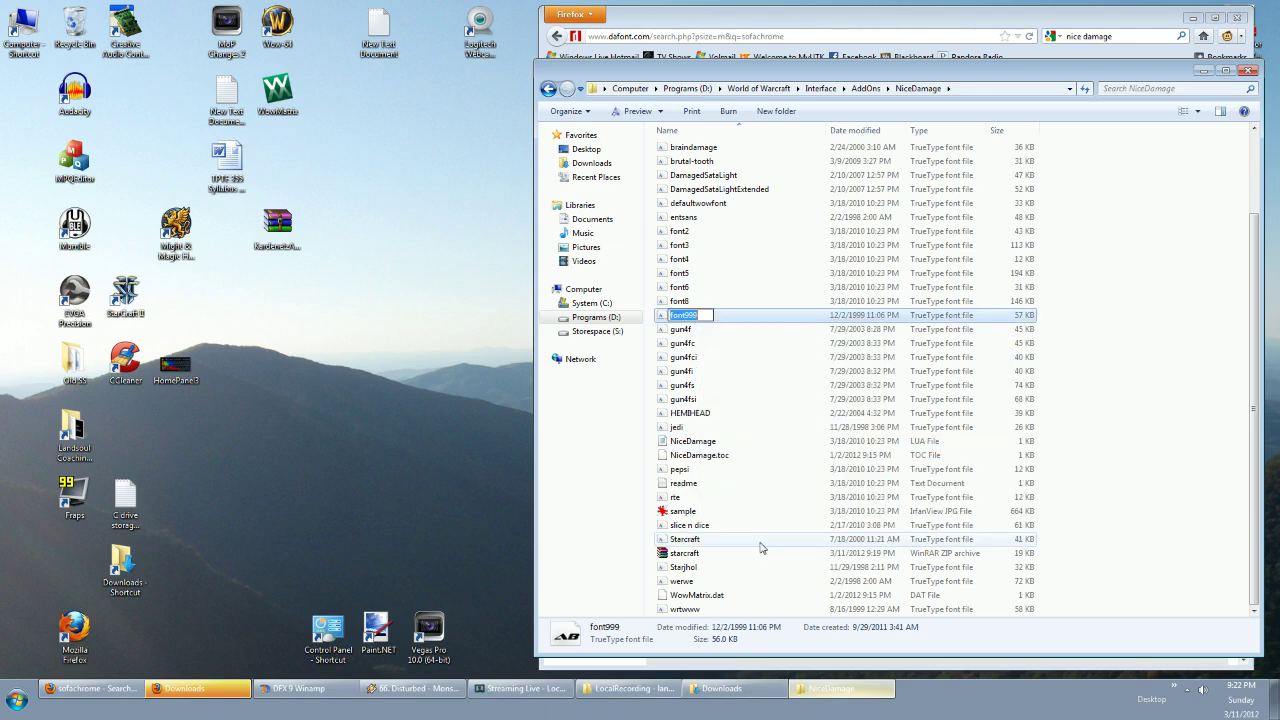
pyautogui.write('font')
pyautogui.press('Return')
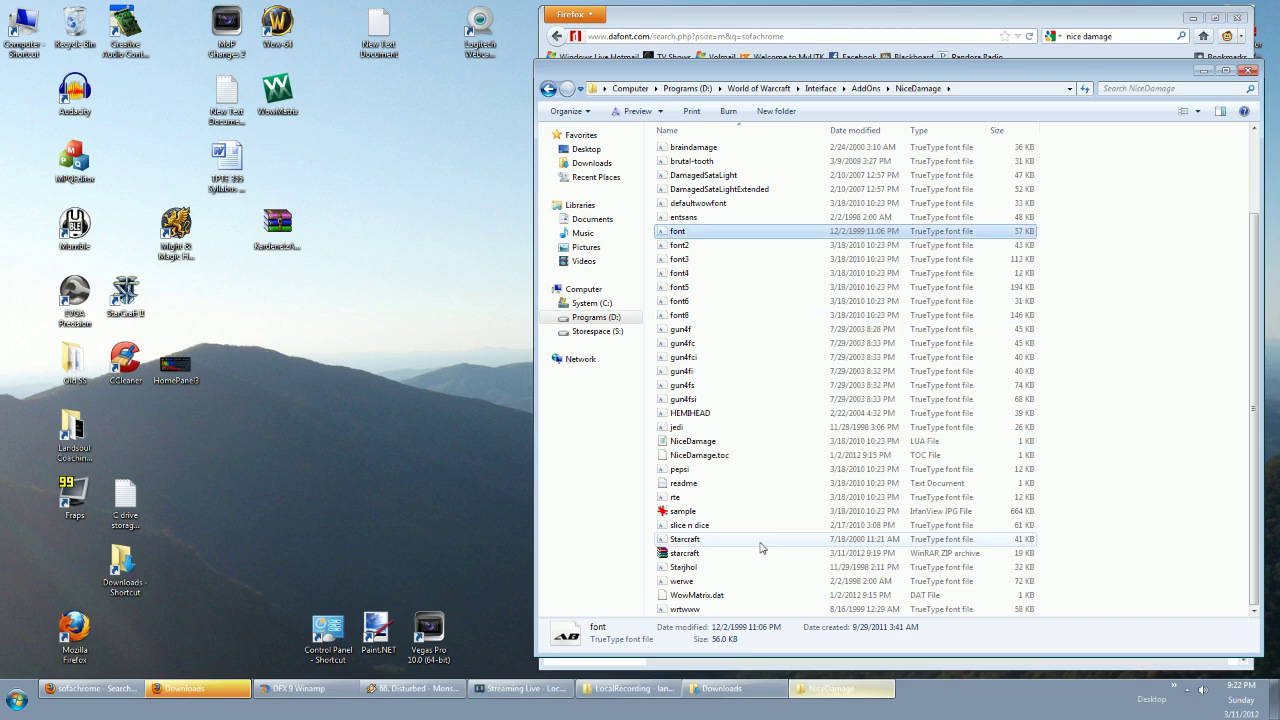
# Launch World of Warcraft and log in with the account password.
pyautogui.doubleClick(277, 25)
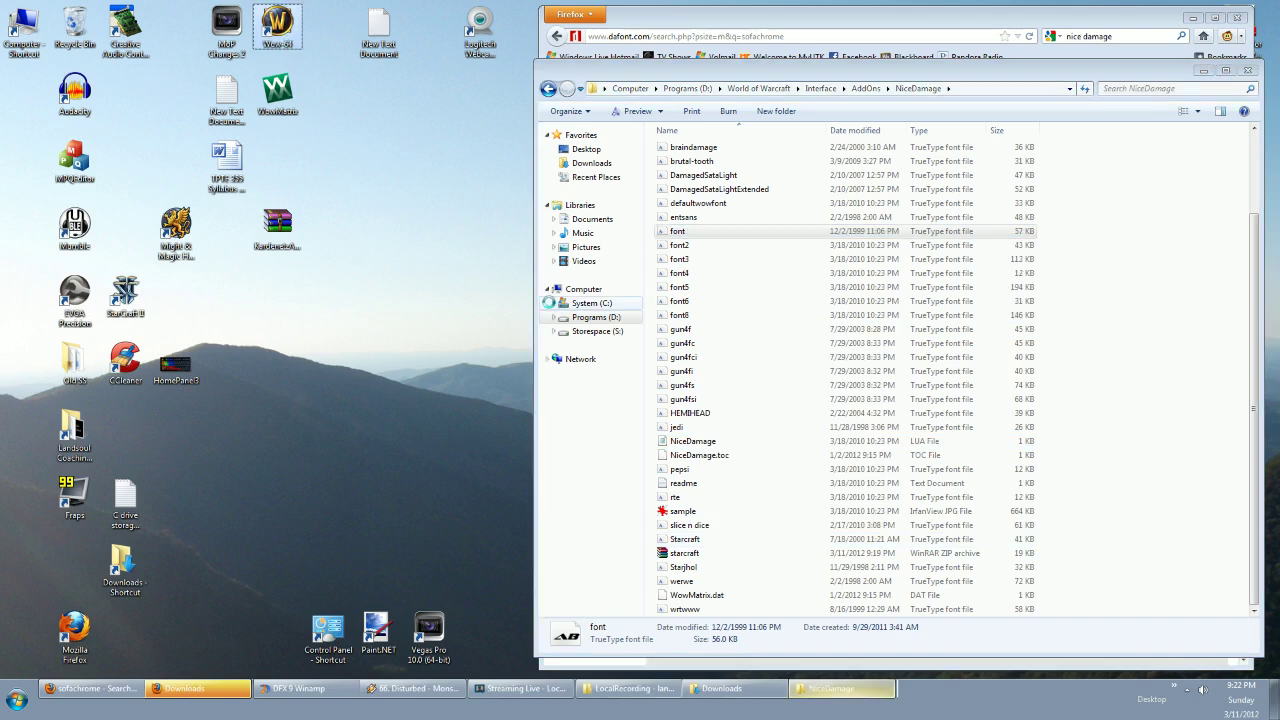
pyautogui.write('******')
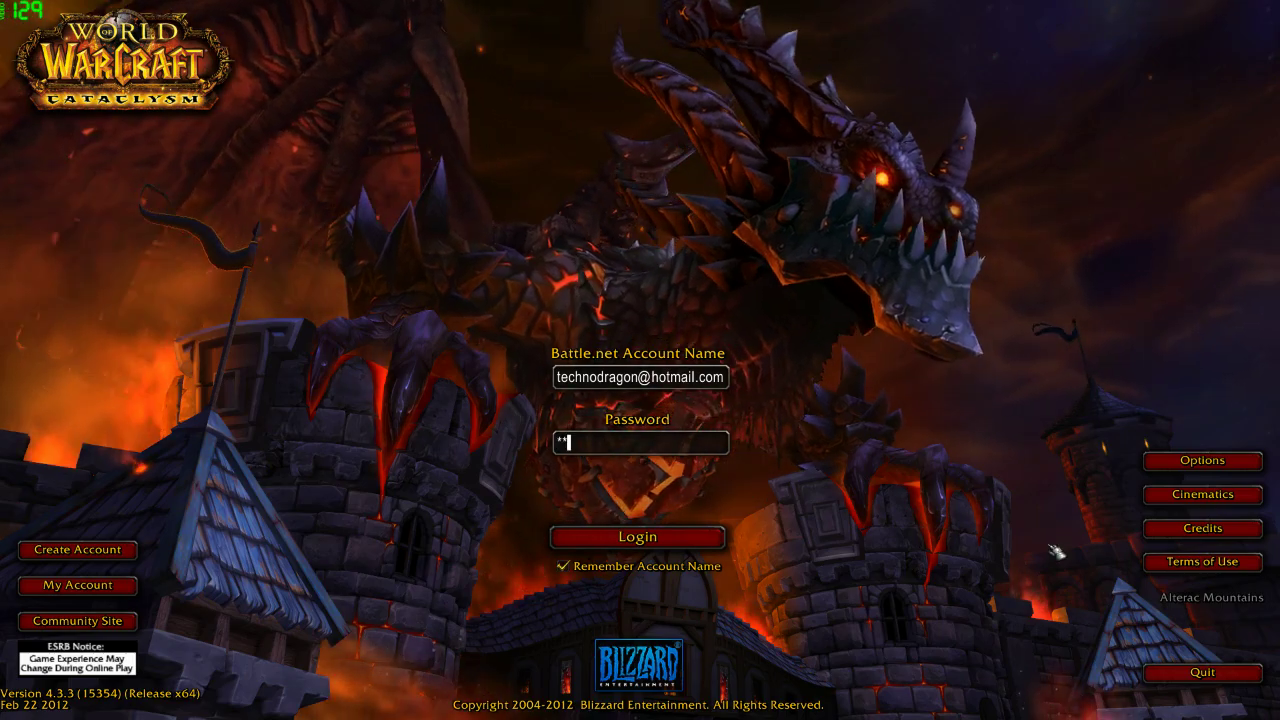
pyautogui.write('******')
pyautogui.press('Return')
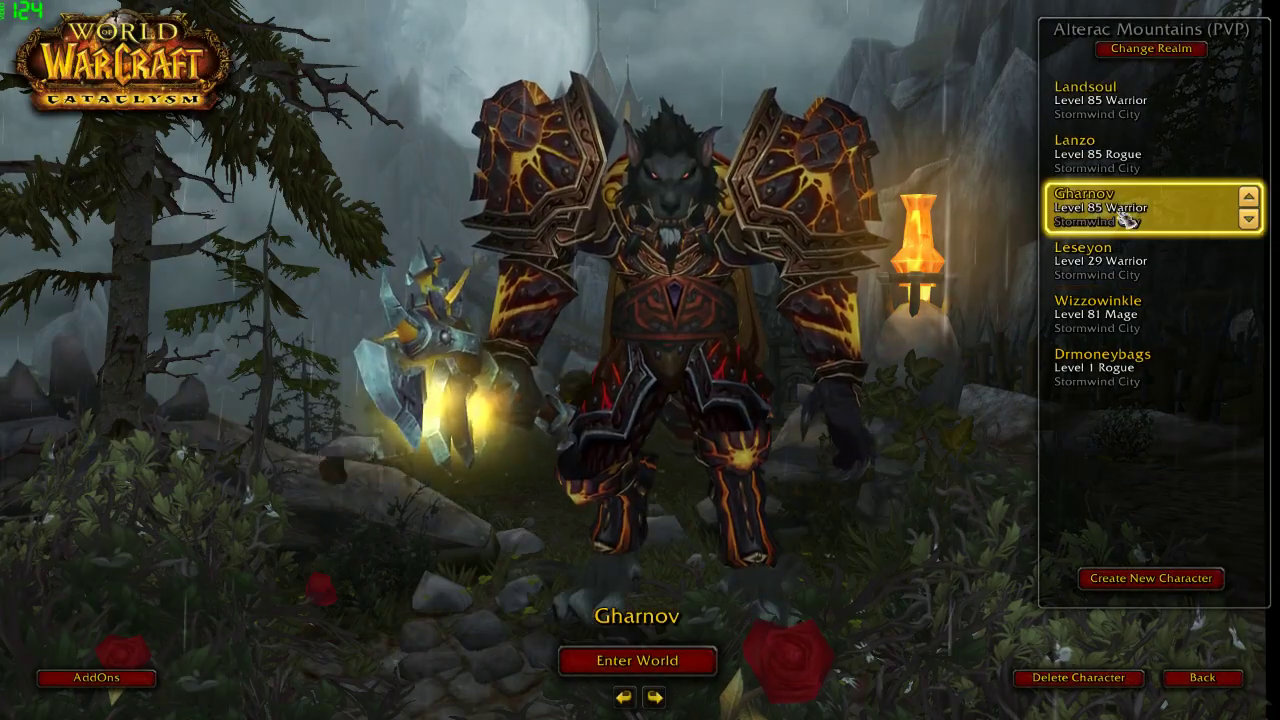
# Enter the world with the selected level 85 warrior in Stormwind City and target a level 85 training dummy.
pyautogui.doubleClick(1118, 210)
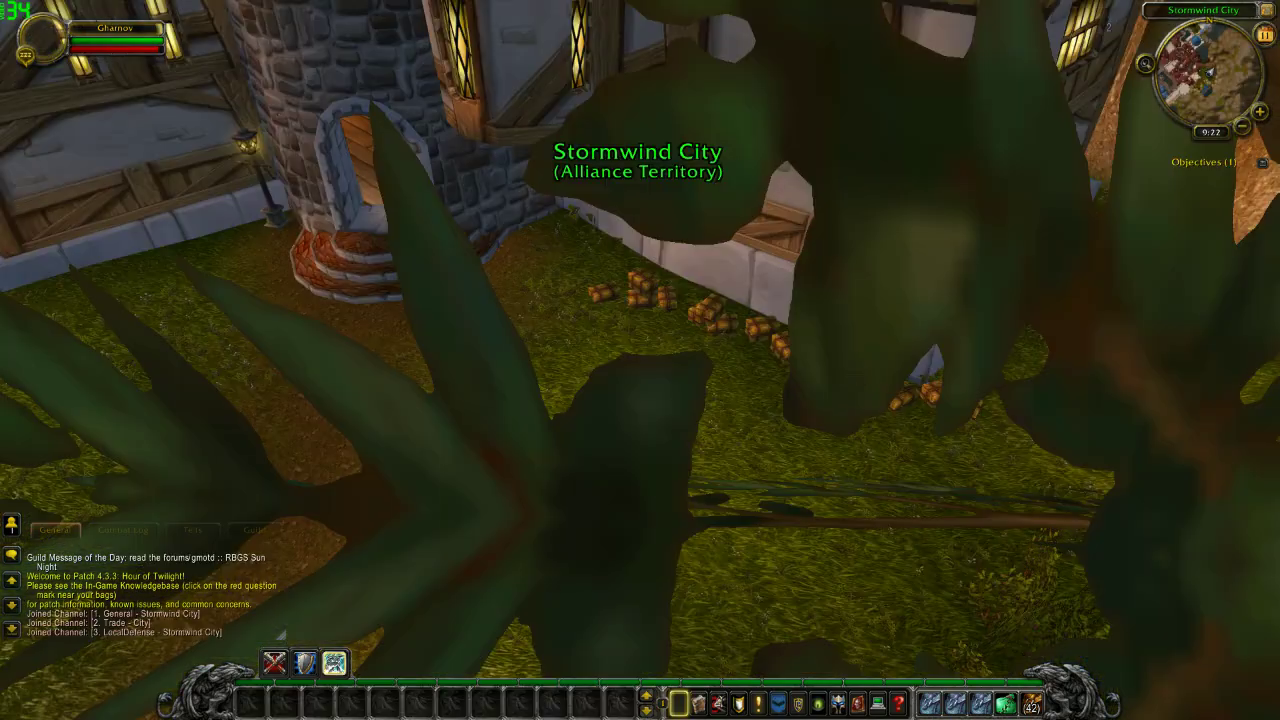
pyautogui.moveTo(832, 355); pyautogui.dragTo(832, 355)
pyautogui.press('Tab')
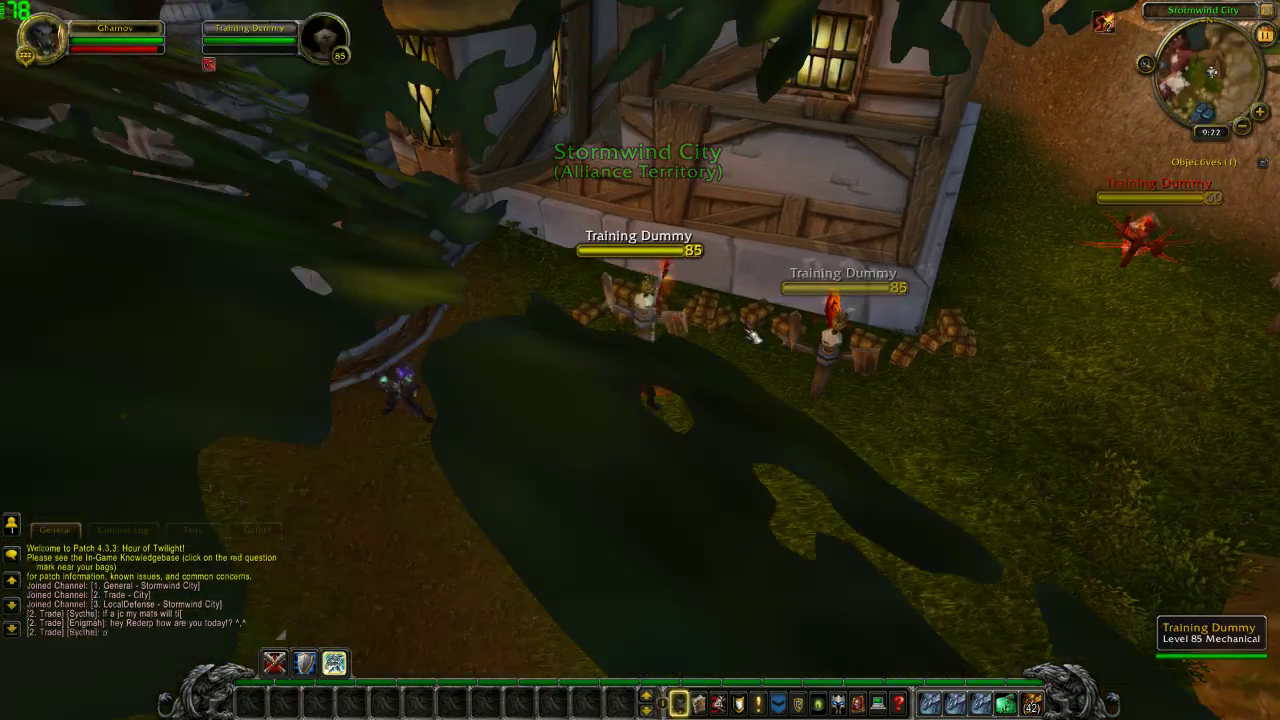
pyautogui.moveTo(757, 337); pyautogui.dragTo(757, 337)
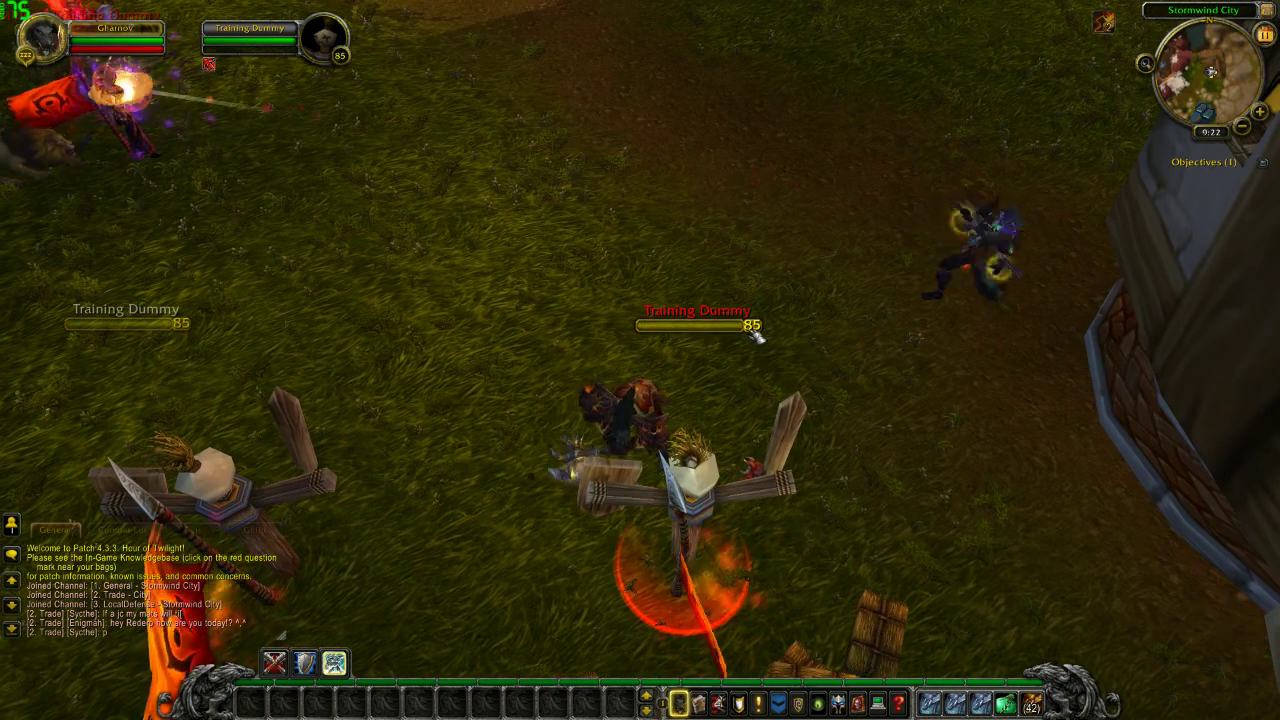
# Attack the targeted training dummy with warrior abilities and examine the font of the damage numbers.
pyautogui.press('1')
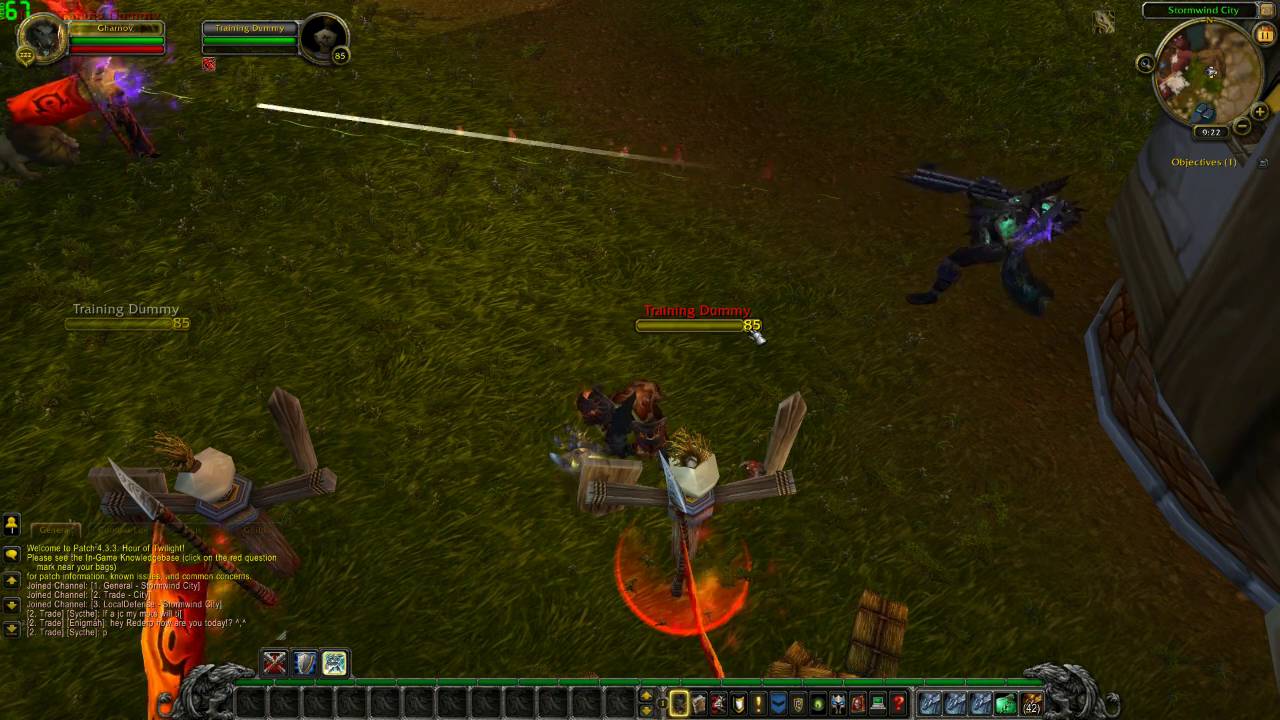
pyautogui.press('space')
pyautogui.press('1')
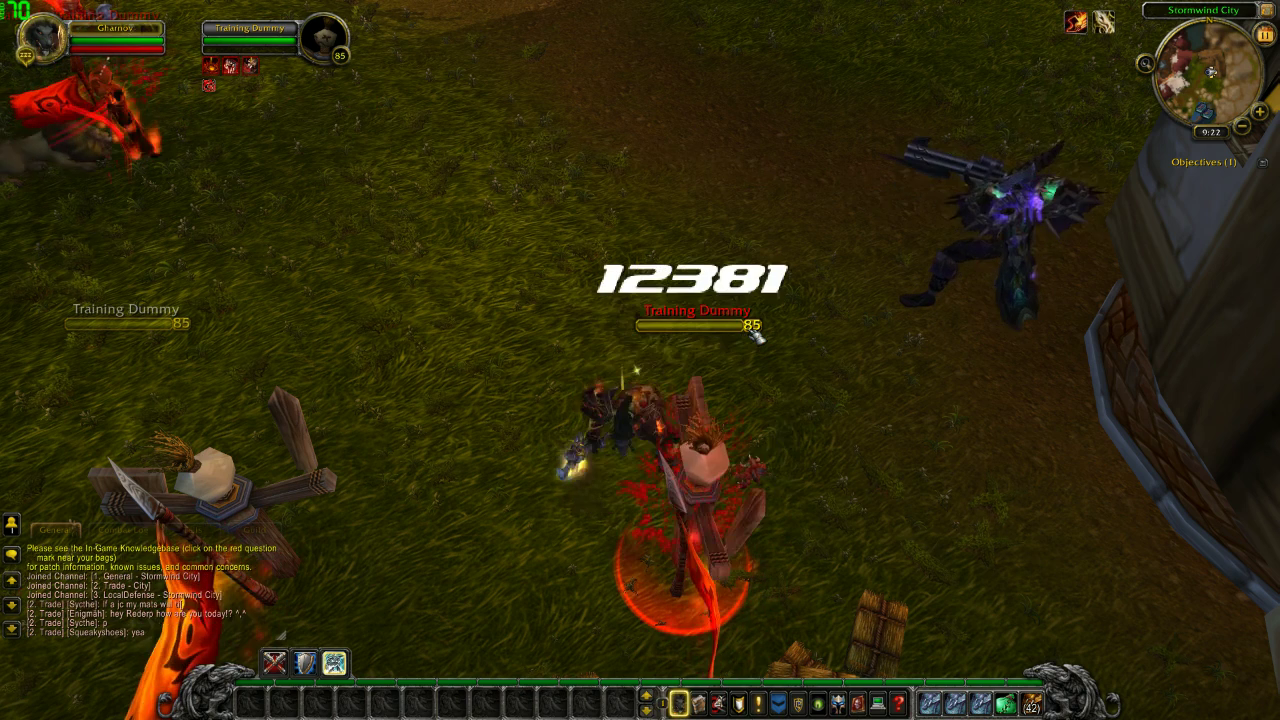
pyautogui.press('2')
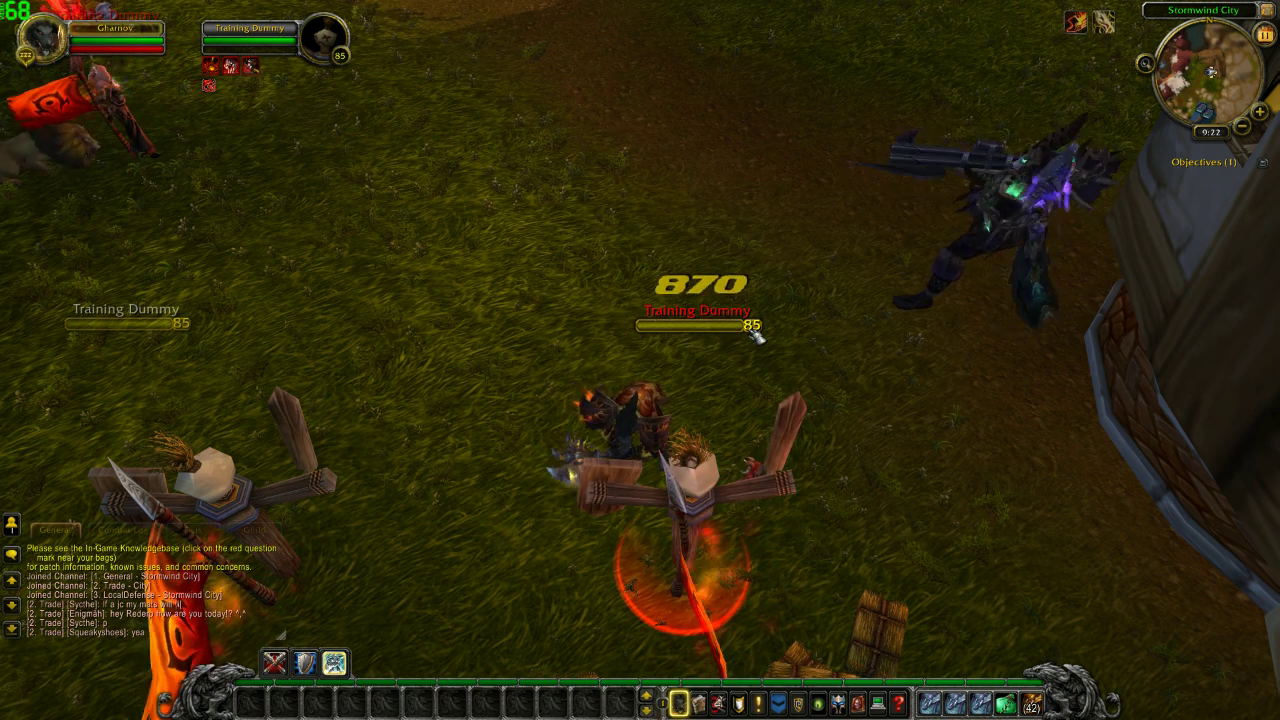
pyautogui.press('1')
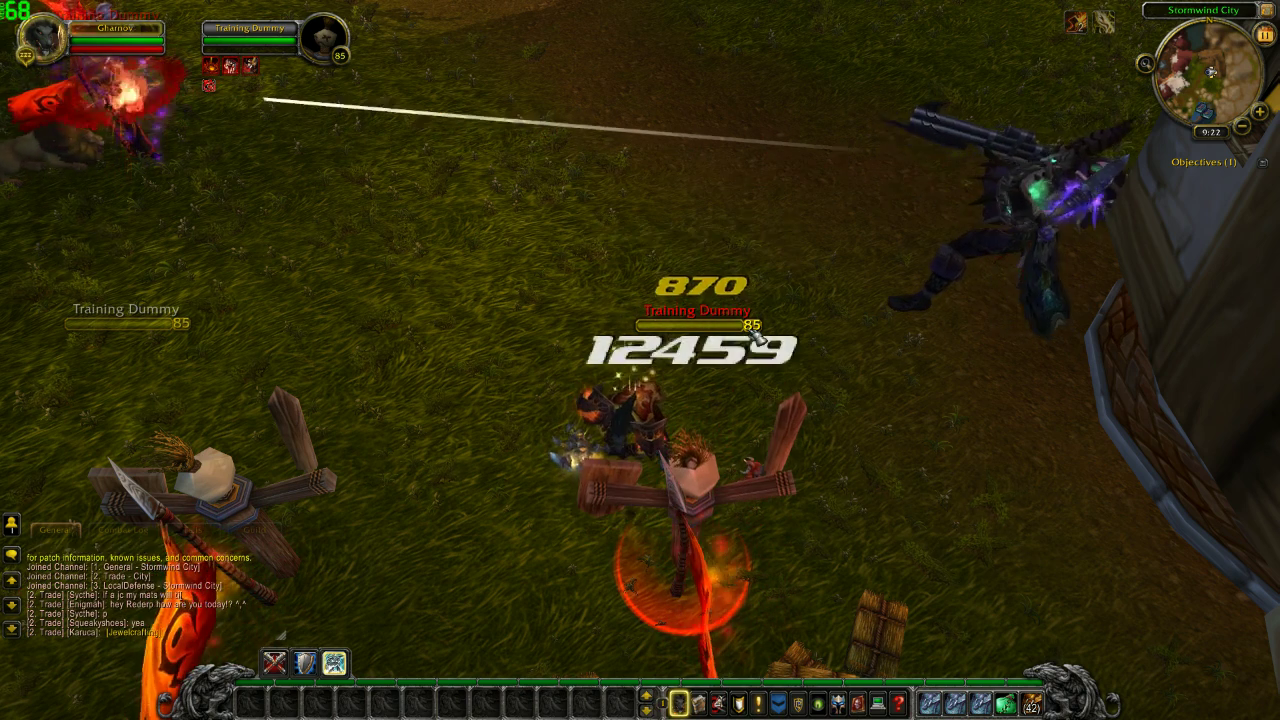